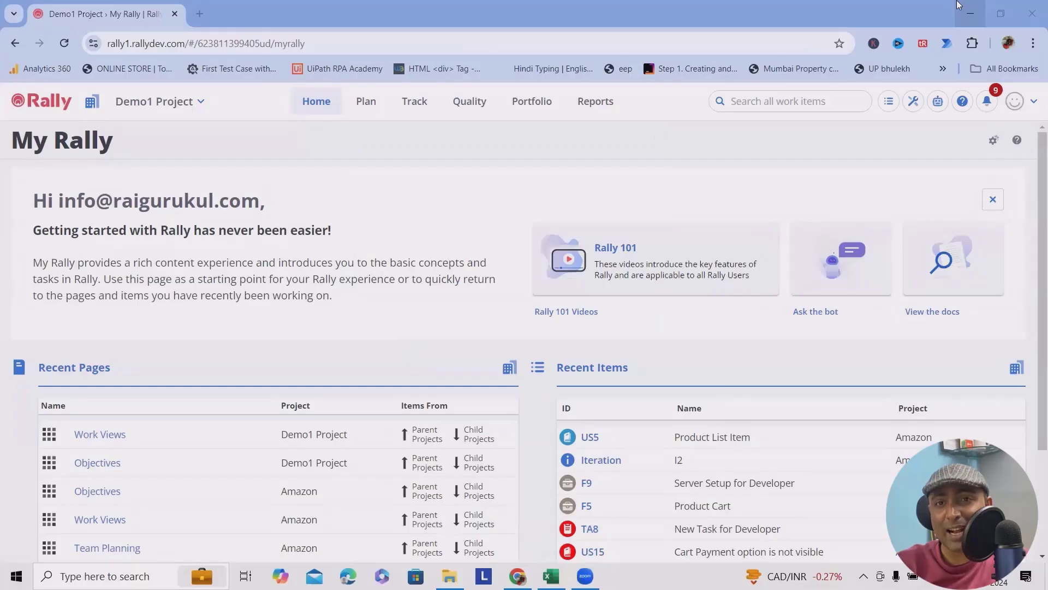
Step: Open user story US16 'Cart Payment option is not visible 2' from the Amazon project's User Stories list
left_click(376, 106)
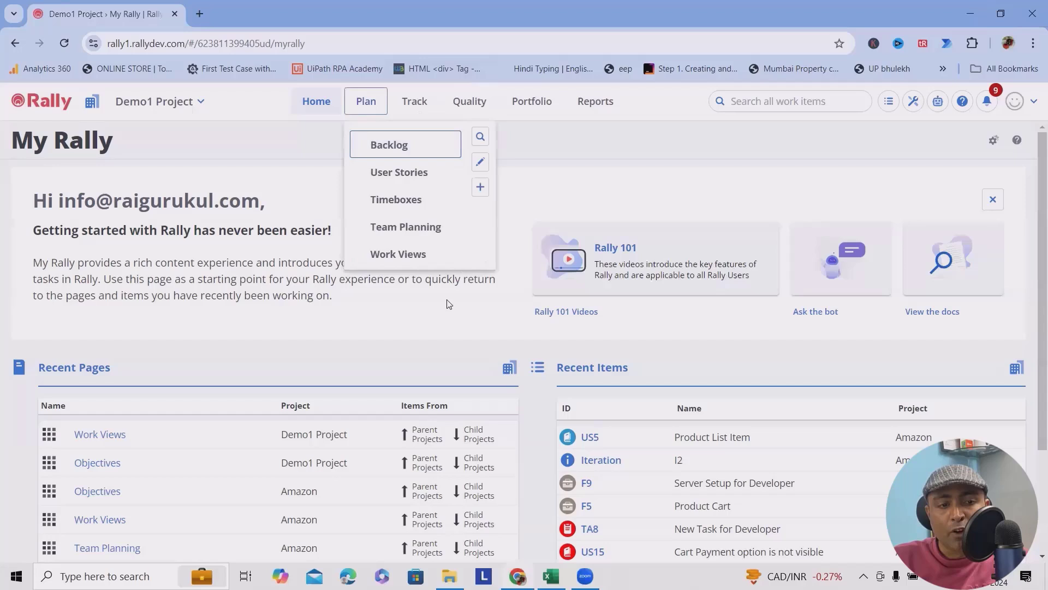
left_click(409, 178)
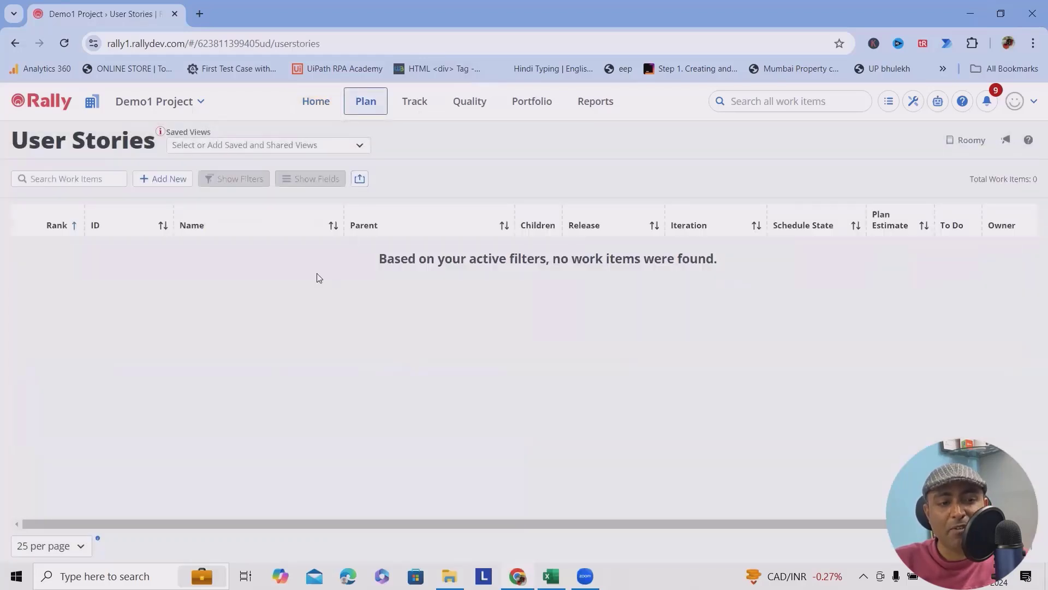
left_click(381, 113)
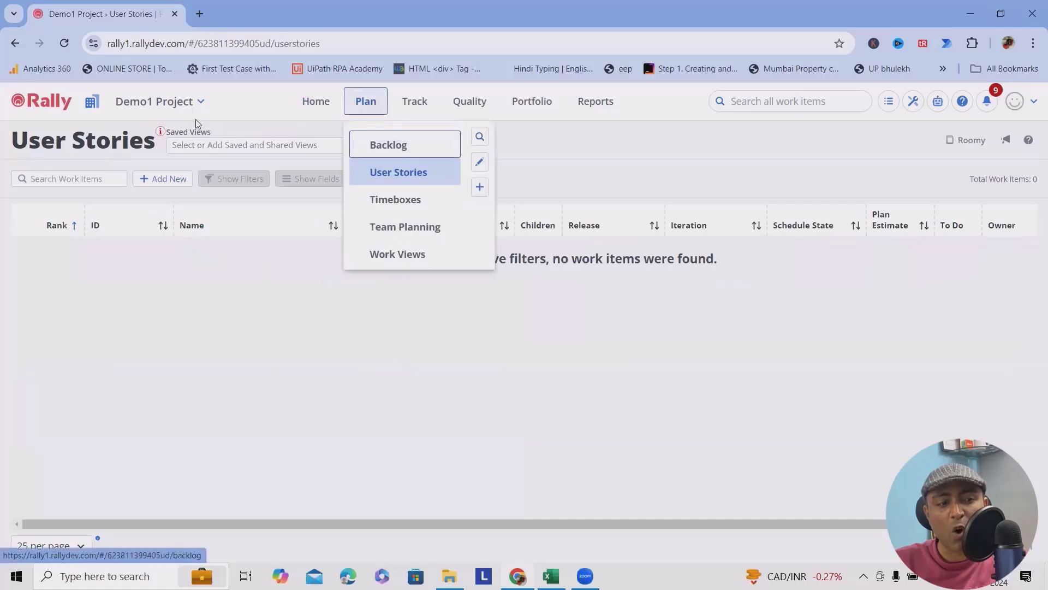
left_click(188, 107)
left_click(180, 157)
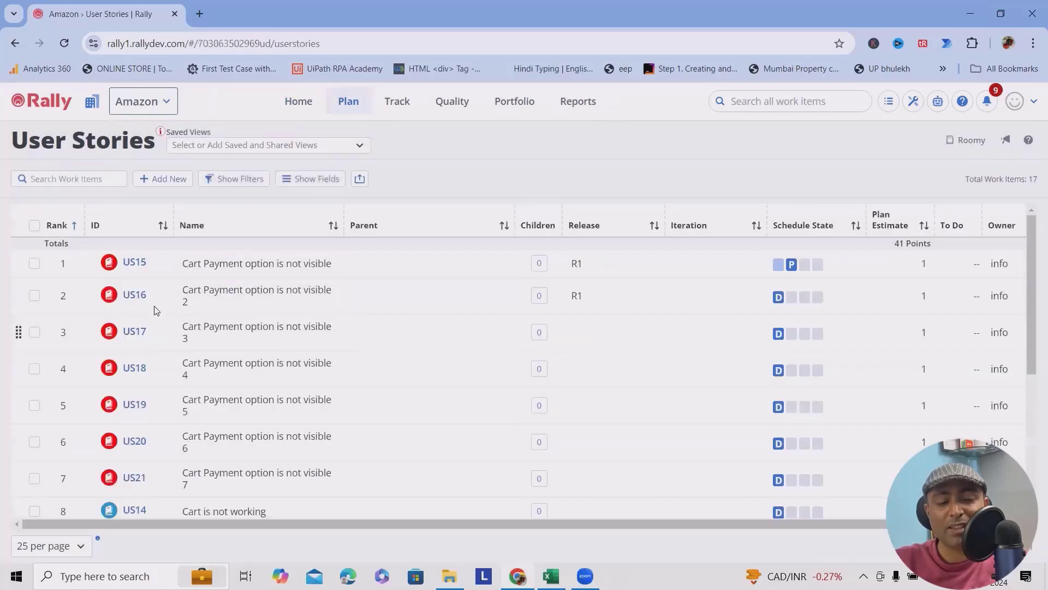
left_click(134, 263)
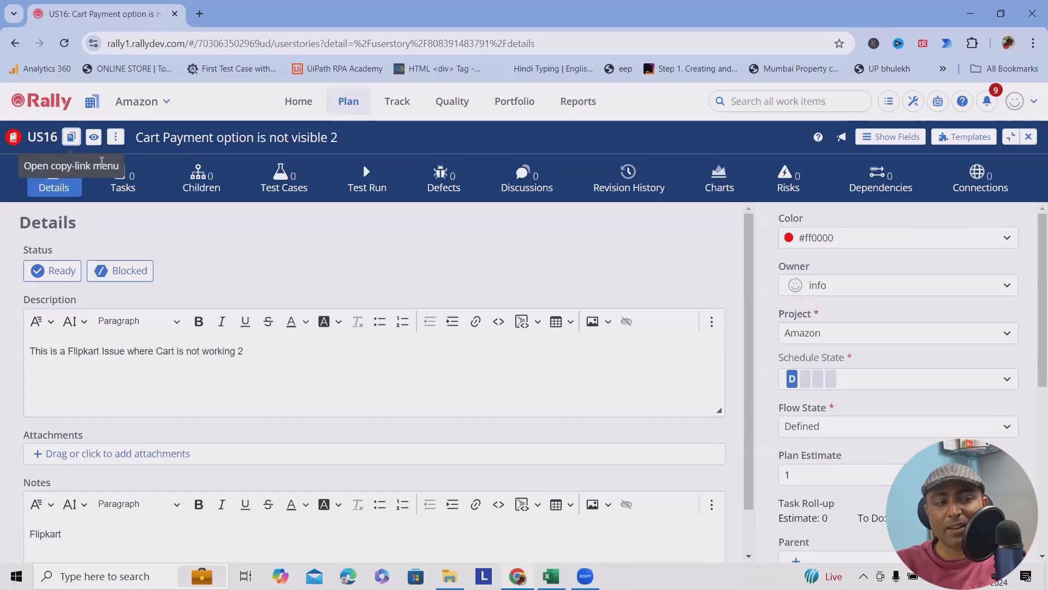
Step: Open the Import Task dialog from US16's Tasks tab, then switch to the TaskImportTemplate spreadsheet
left_click(110, 189)
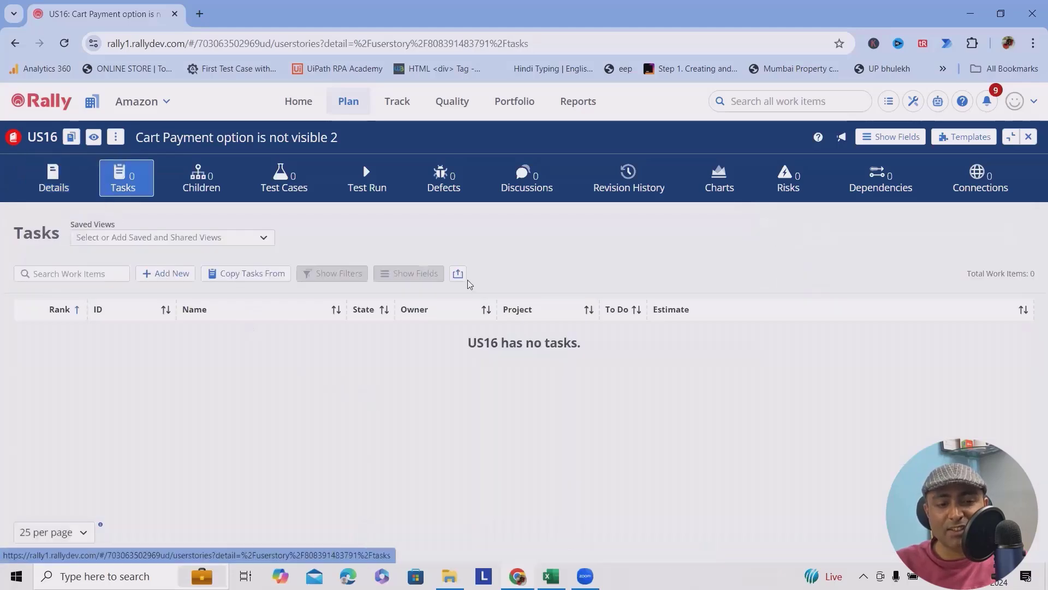
left_click(168, 275)
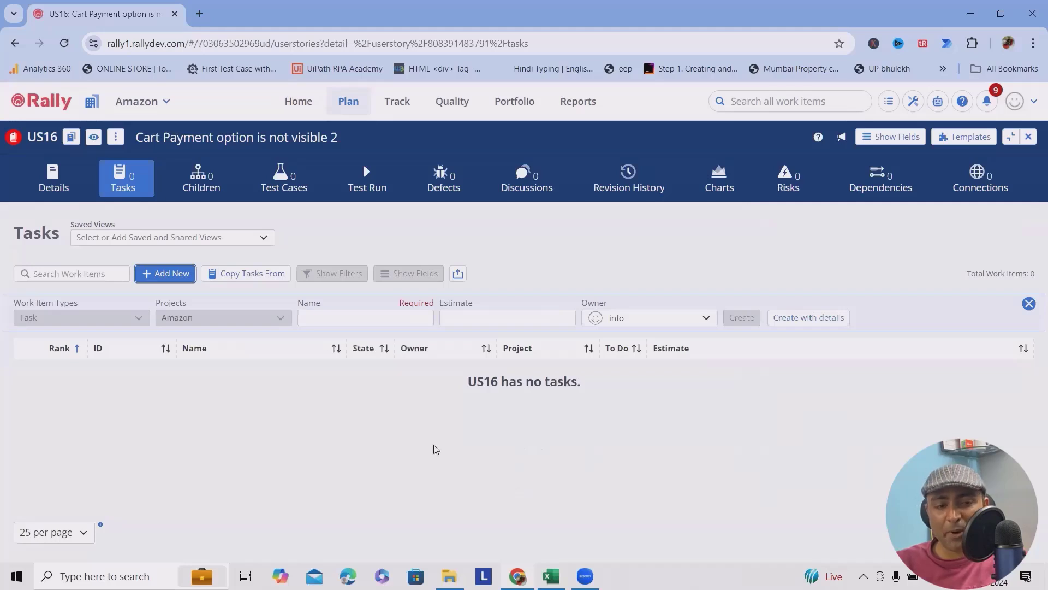
left_click(458, 273)
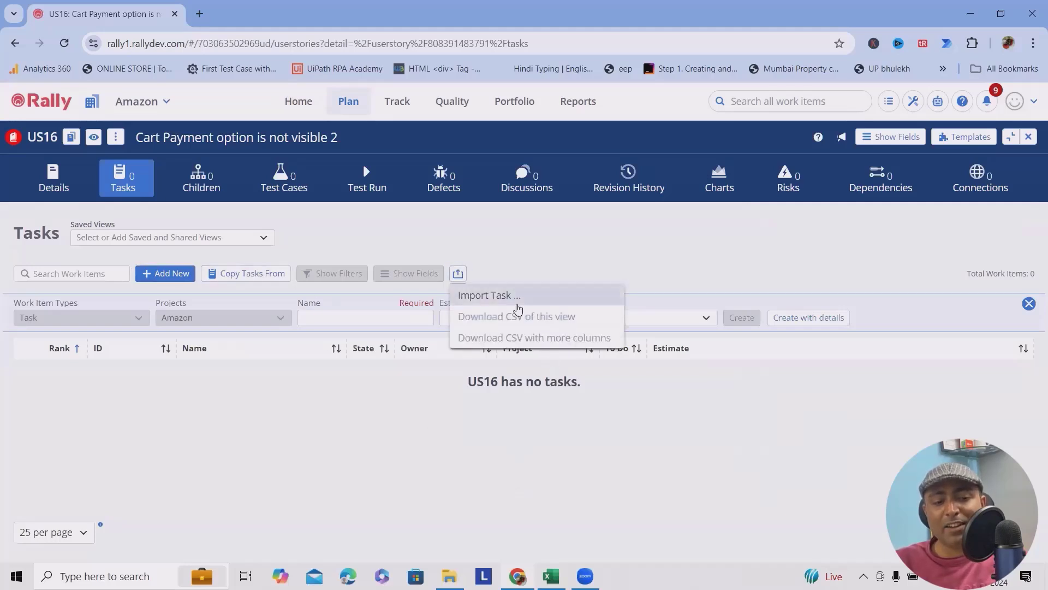
left_click(517, 304)
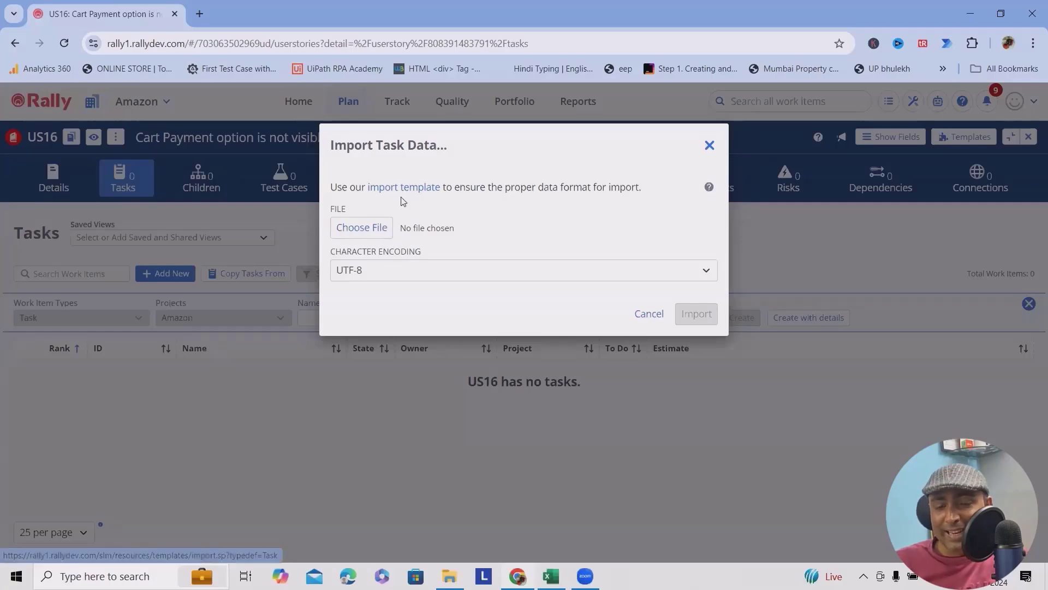
key("alt+Tab")
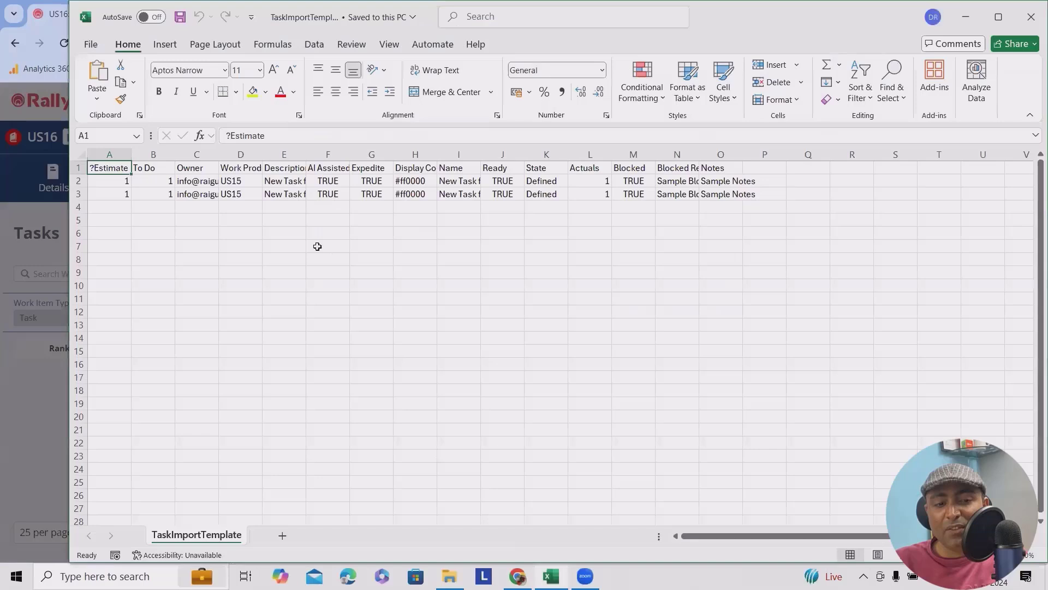
Step: Autofit columns C, D, E, F and N of the template to their contents
left_click(328, 260)
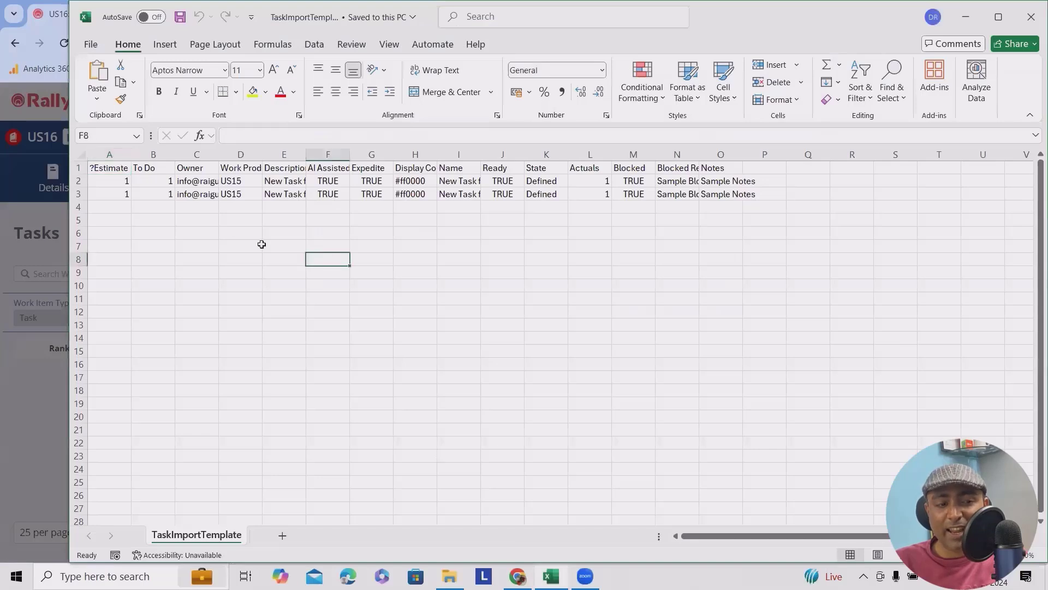
double_click(218, 149)
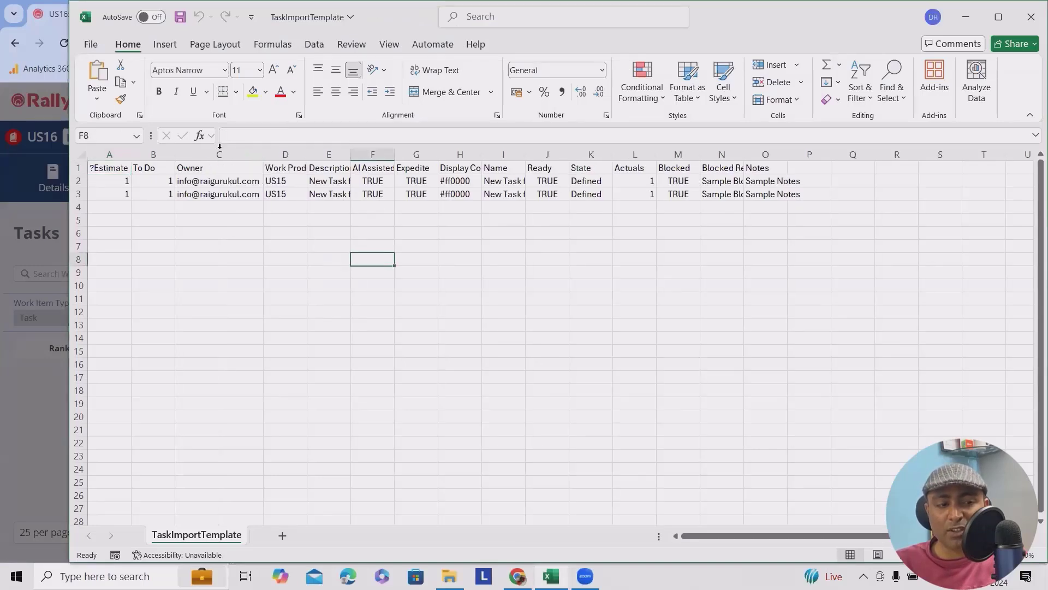
double_click(304, 155)
double_click(366, 155)
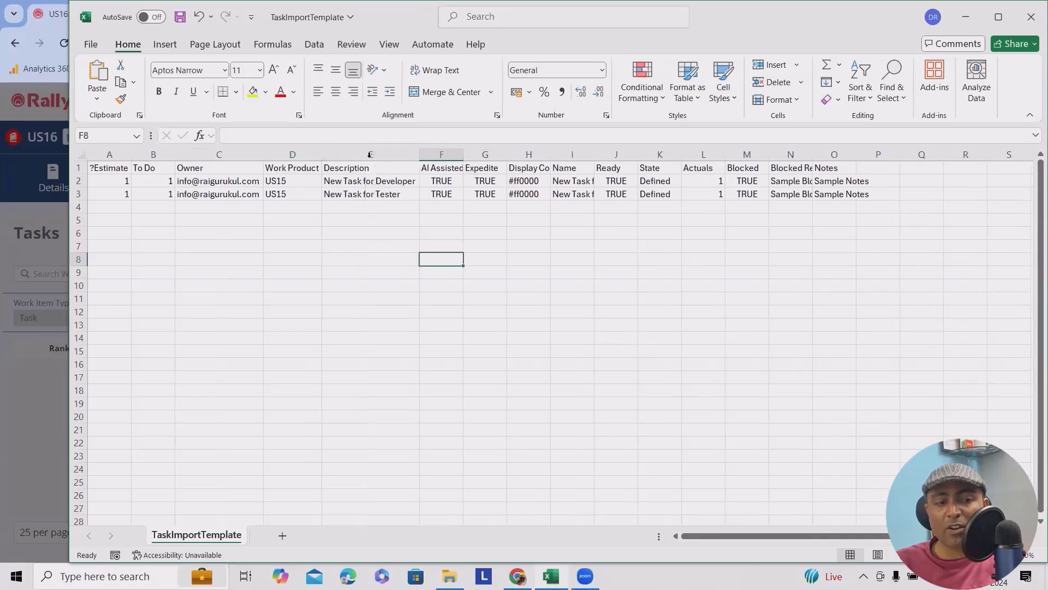
double_click(464, 154)
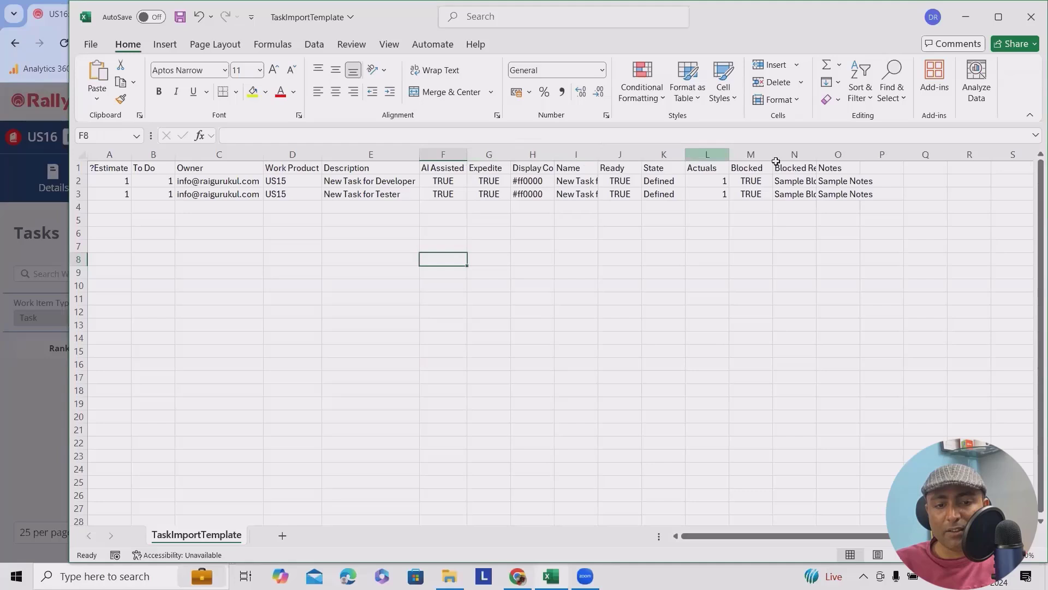
double_click(816, 155)
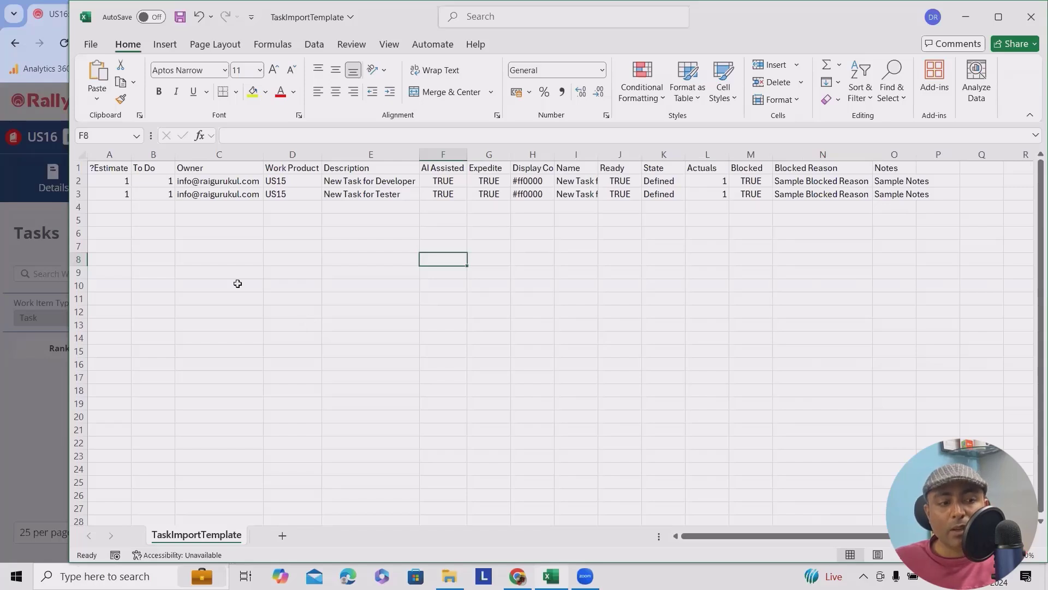
Step: Change the Work Product in D2 and D3 from US15 to US16
left_click(198, 184)
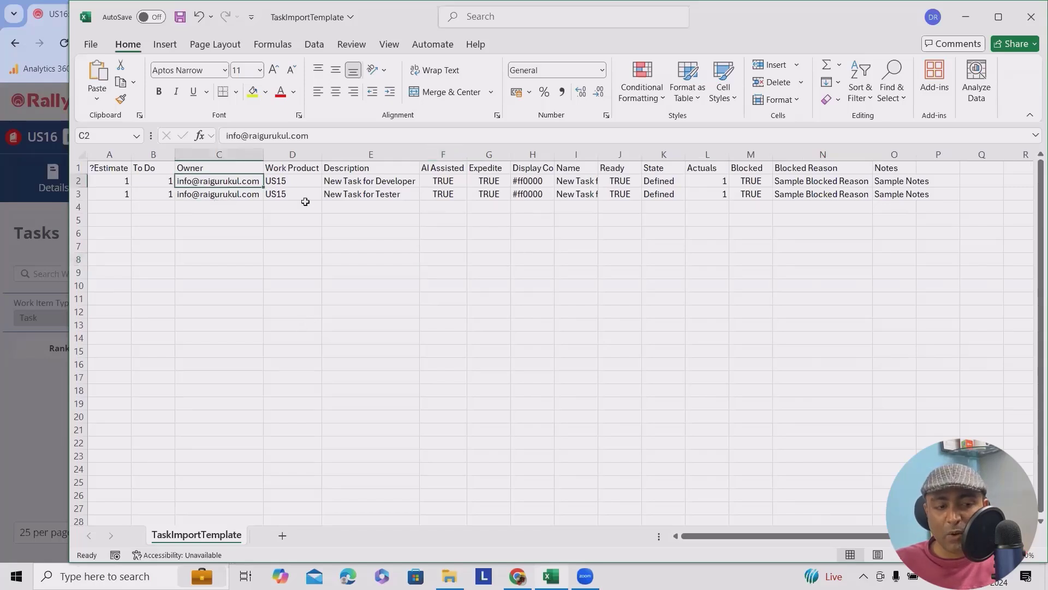
double_click(295, 188)
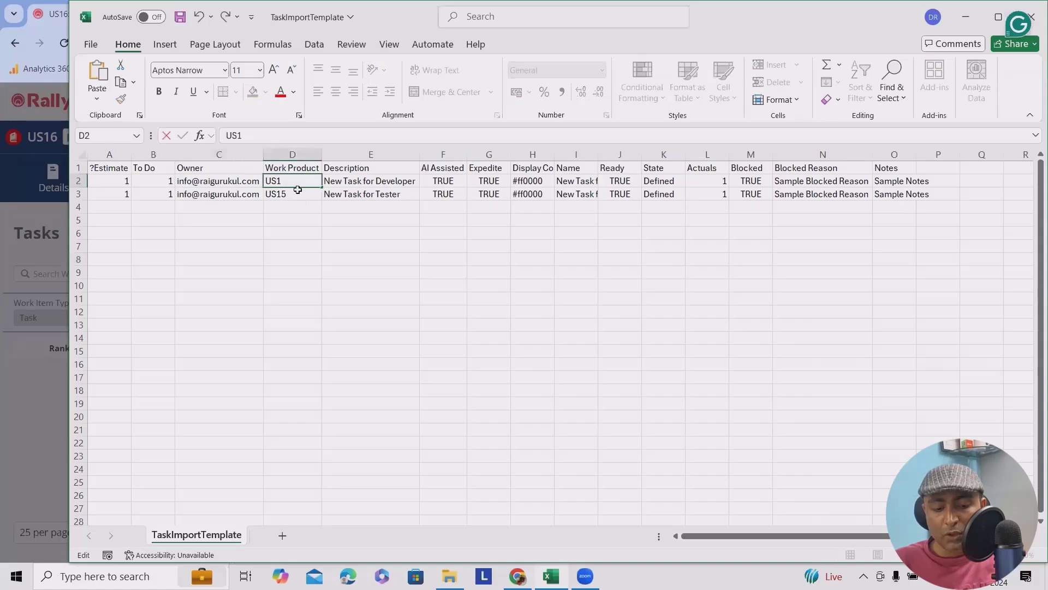
key("BackSpace")
type("6")
left_click(297, 195)
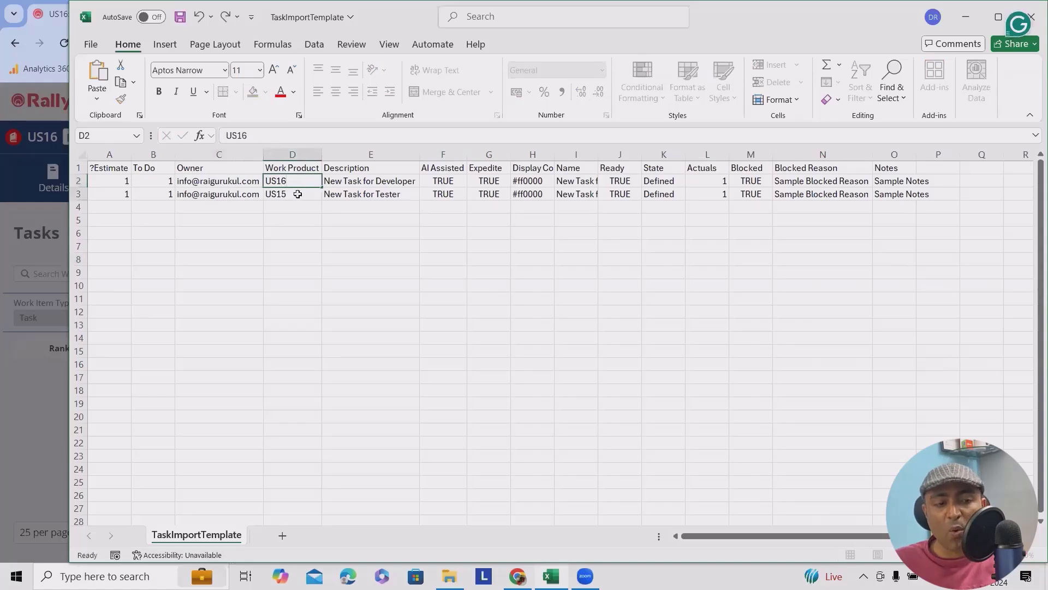
double_click(298, 195)
key("BackSpace")
type("6")
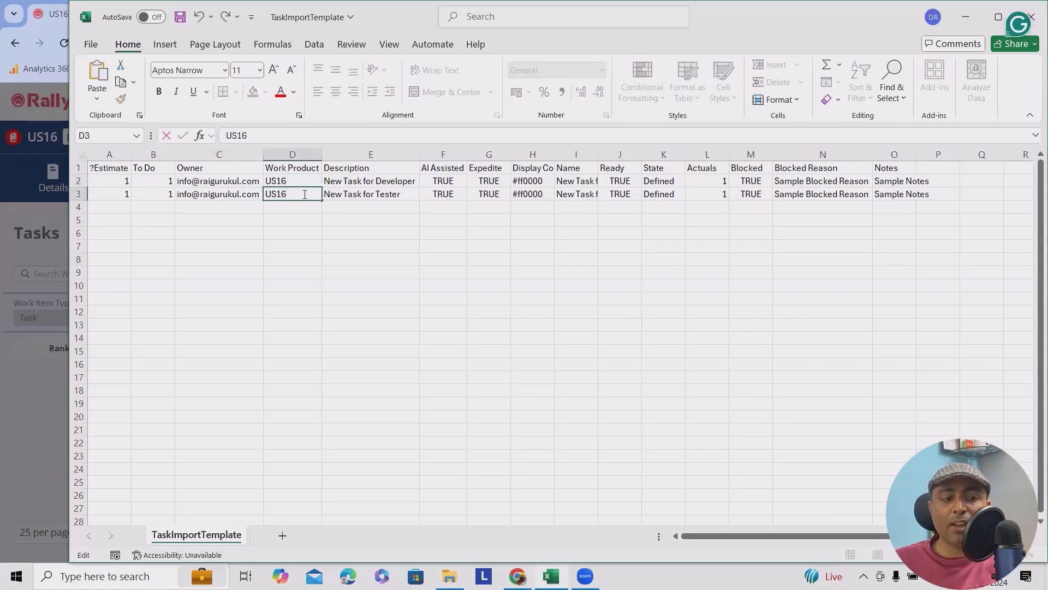
left_click(367, 207)
key("Up")
key("Up")
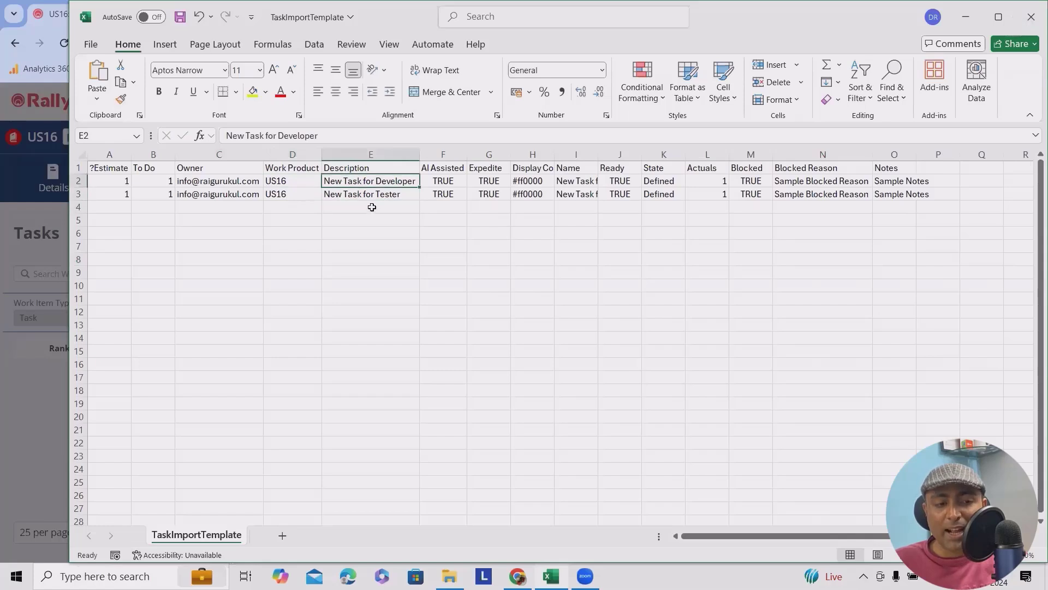
Step: Shorten E2 to 'New Task for Dev' and copy it into the Name cell I2
double_click(410, 183)
key("BackSpace")
key("BackSpace")
key("BackSpace")
key("BackSpace")
key("BackSpace")
key("BackSpace")
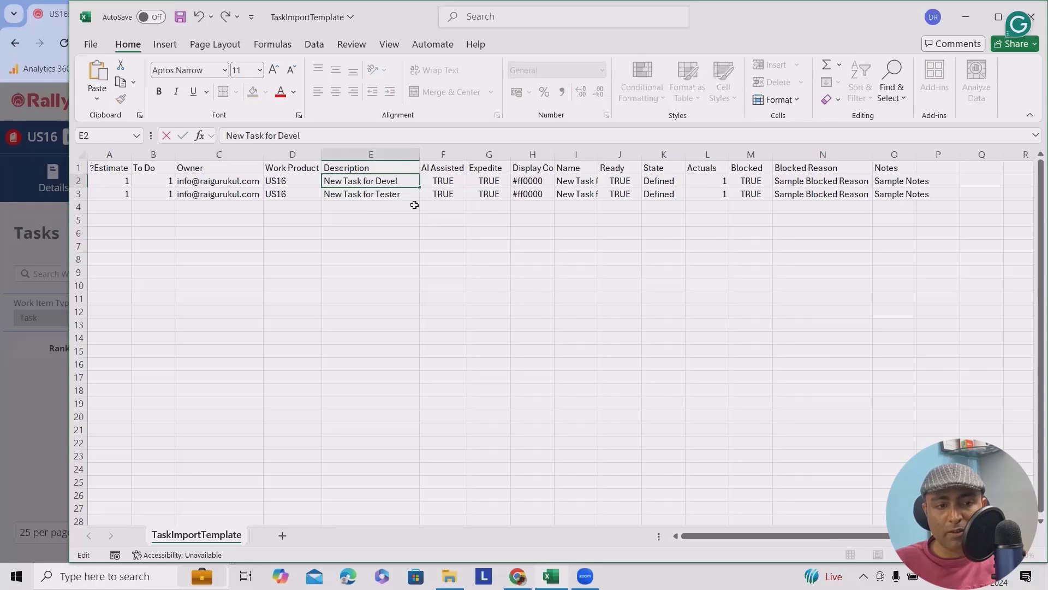
left_click(562, 275)
left_click(381, 185)
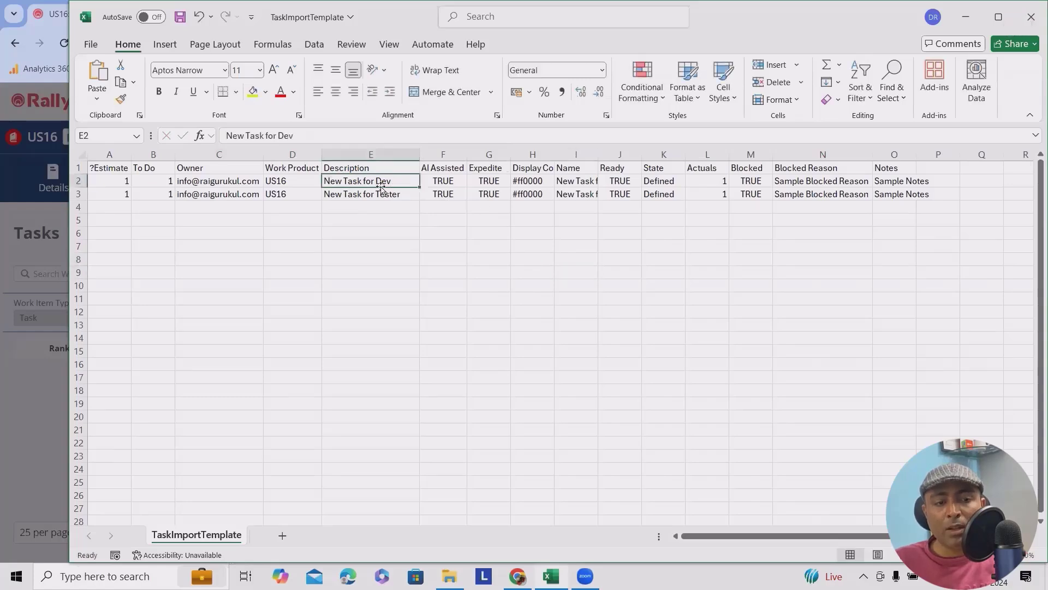
key("ctrl+c")
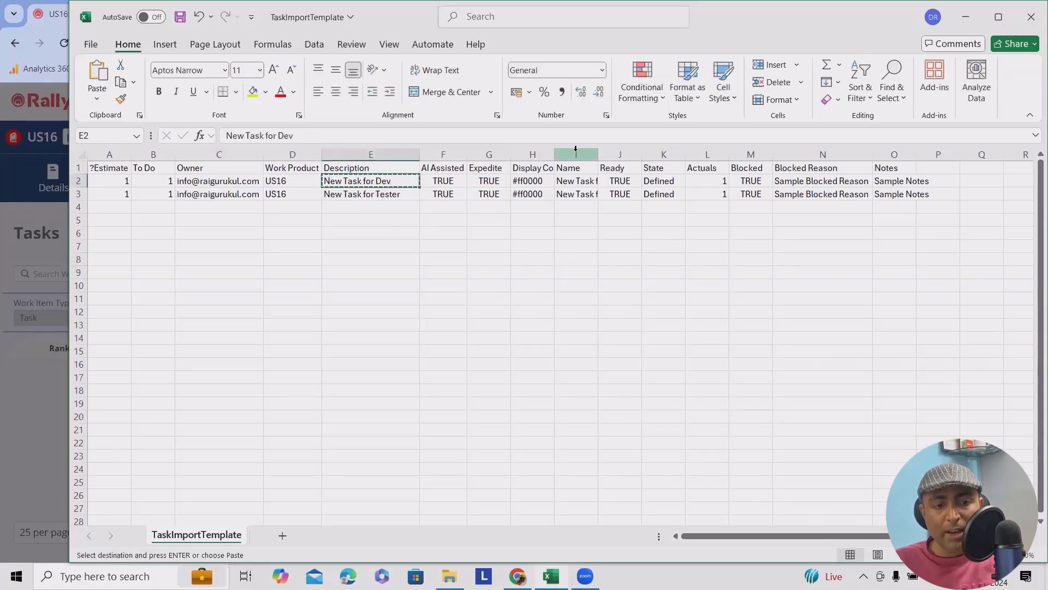
left_click(576, 181)
key("ctrl+v")
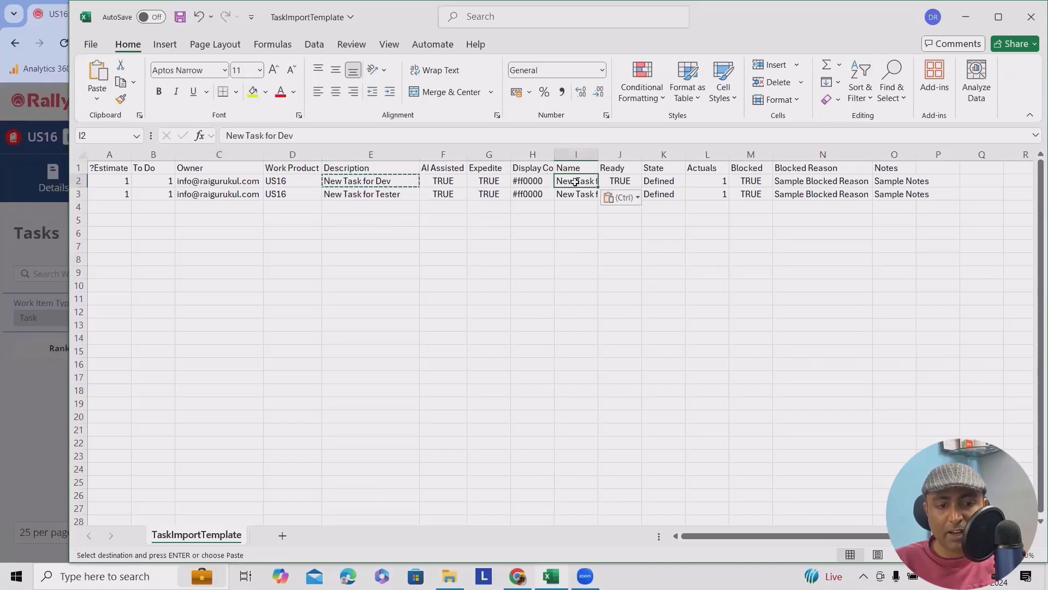
left_click(611, 326)
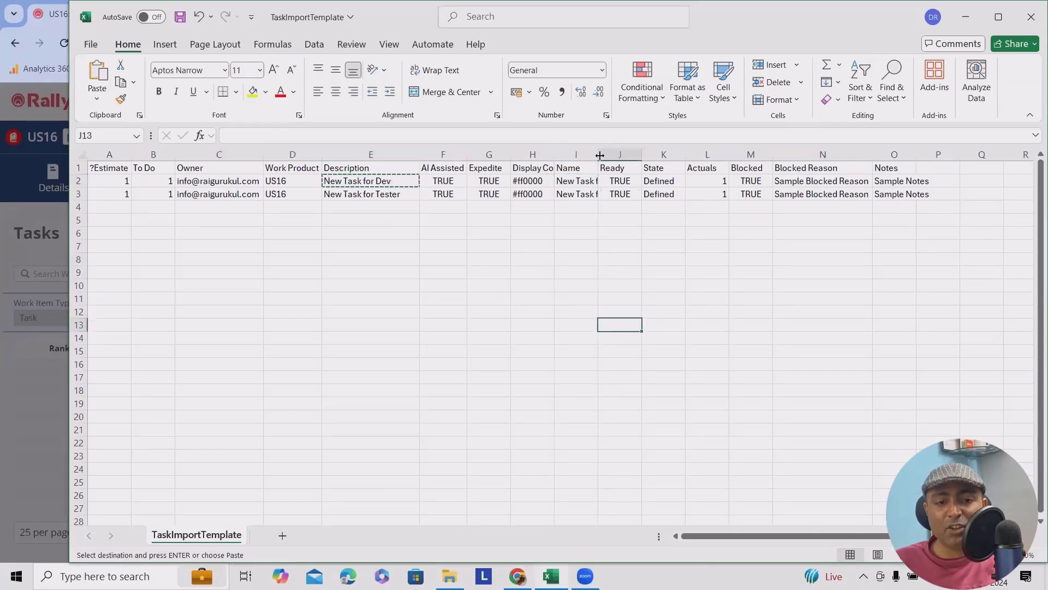
double_click(598, 155)
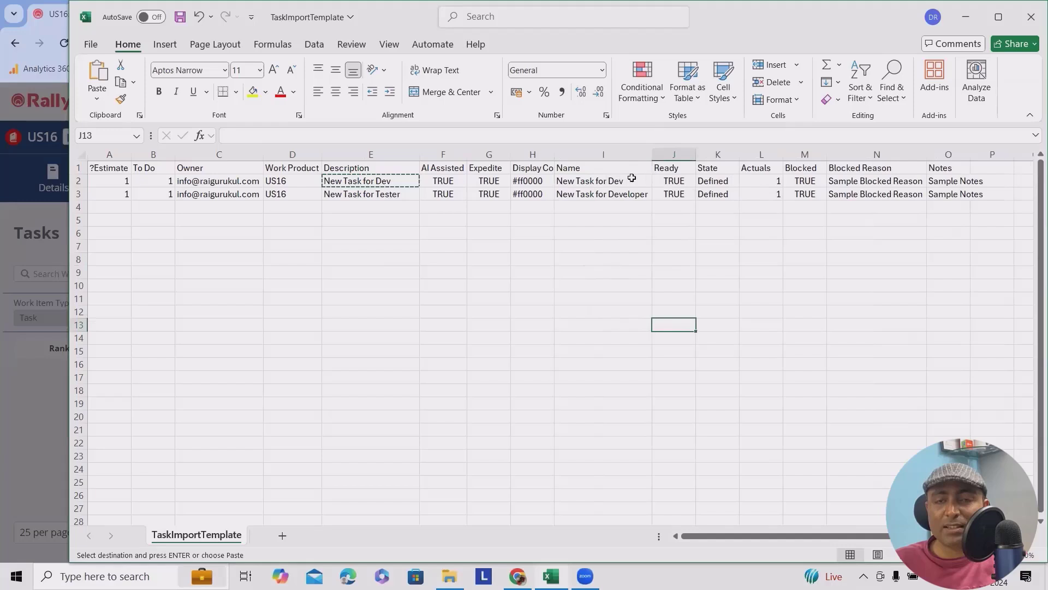
left_click(593, 184)
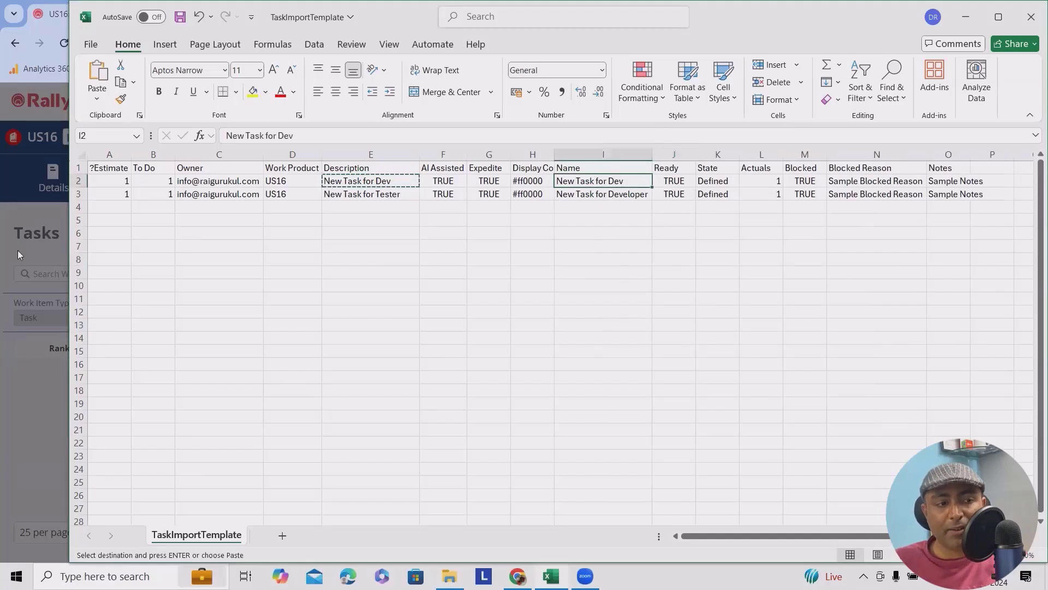
Step: Set the Dev task's Estimate in A2 to 2
left_click(121, 168)
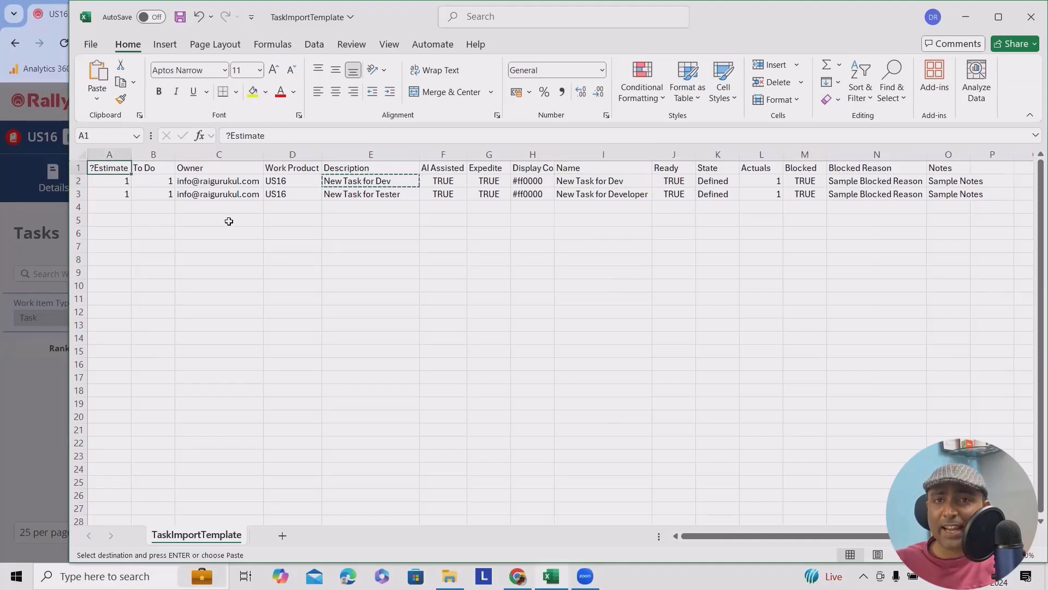
left_click(119, 181)
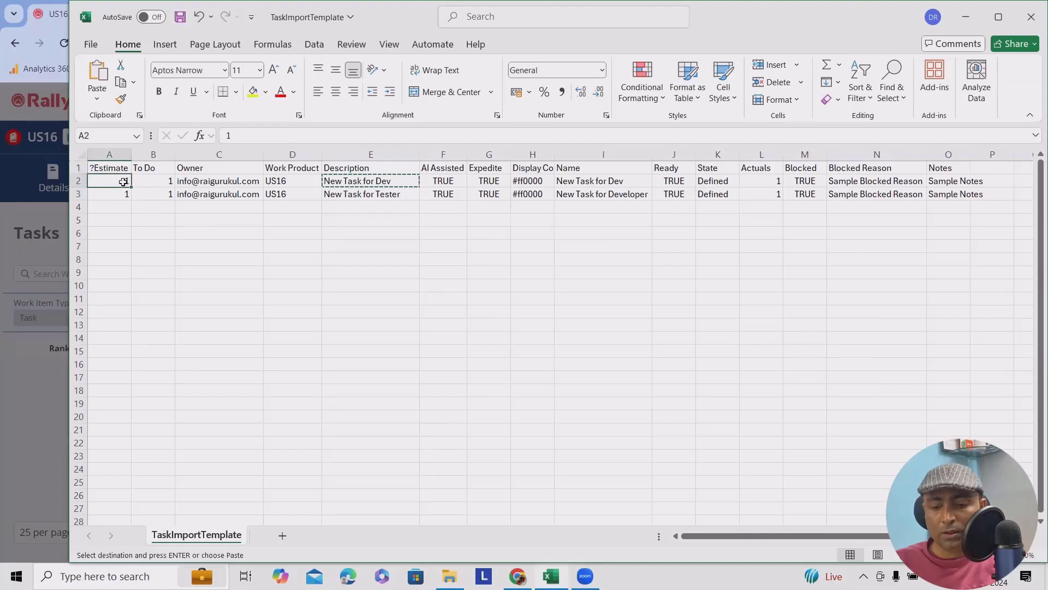
key("Num_Lock")
type("2")
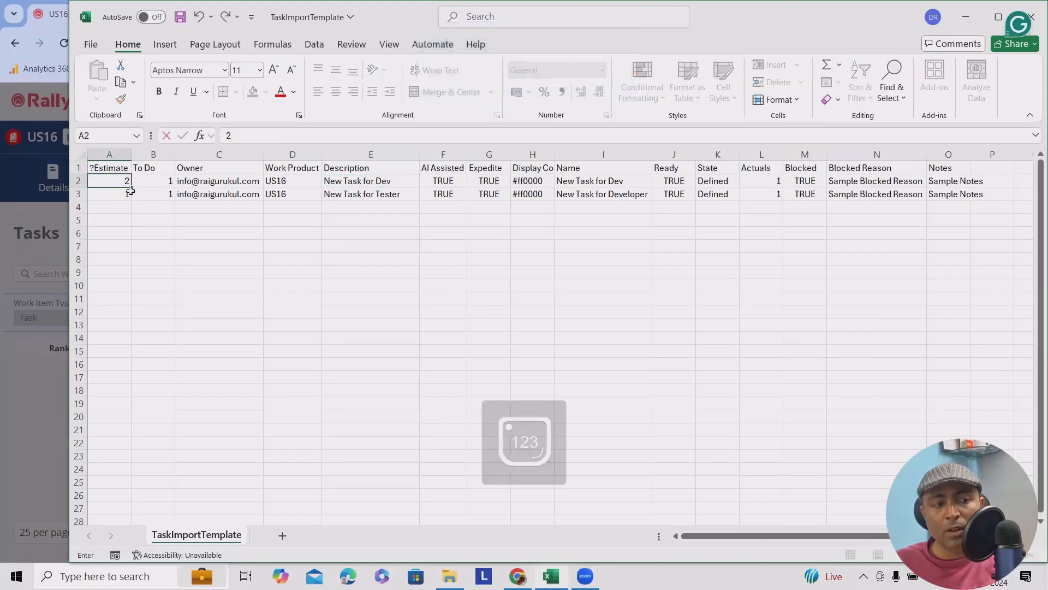
key("Return")
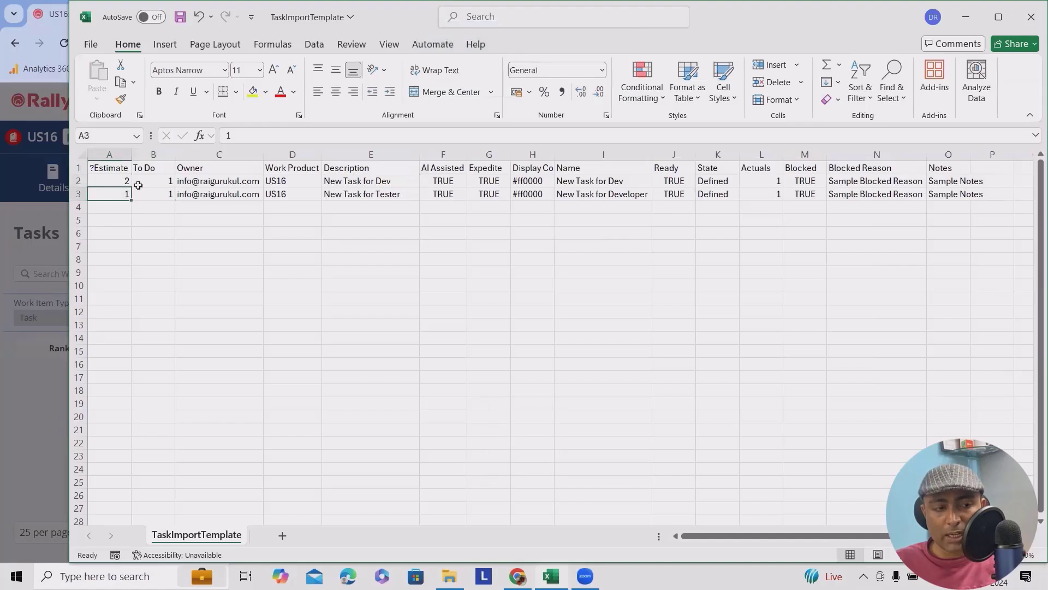
Step: Change the second task's description in E3 to 'New Task for QA'
left_click(171, 185)
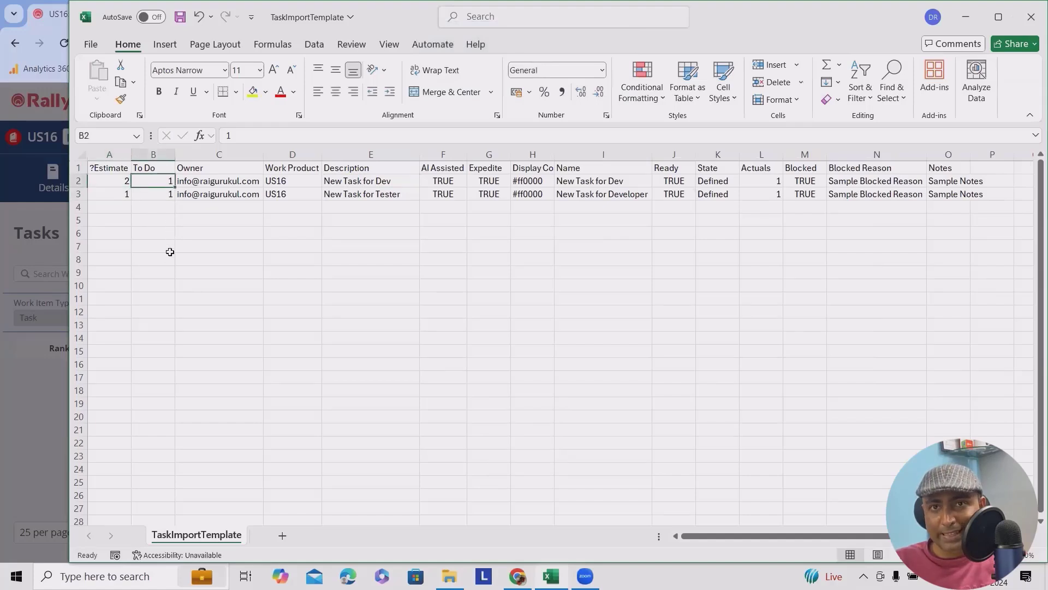
left_click(215, 181)
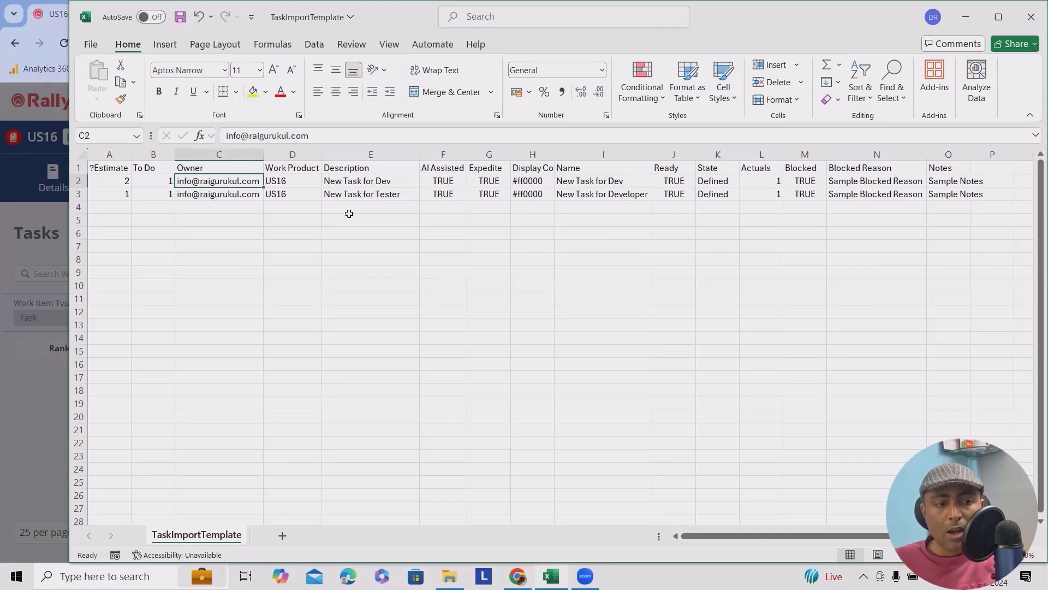
left_click(289, 165)
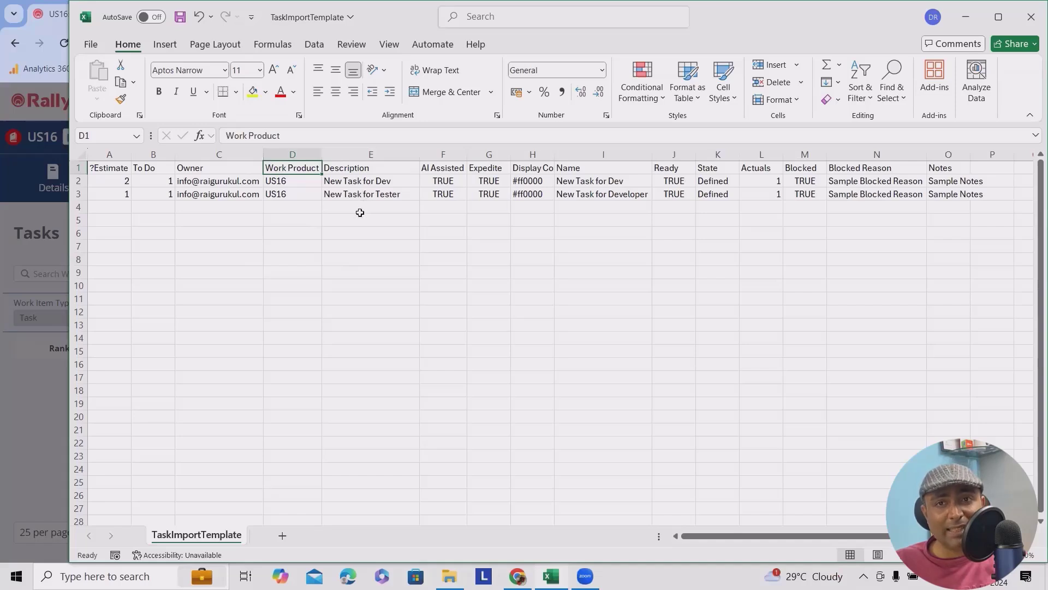
left_click(371, 169)
left_click(370, 181)
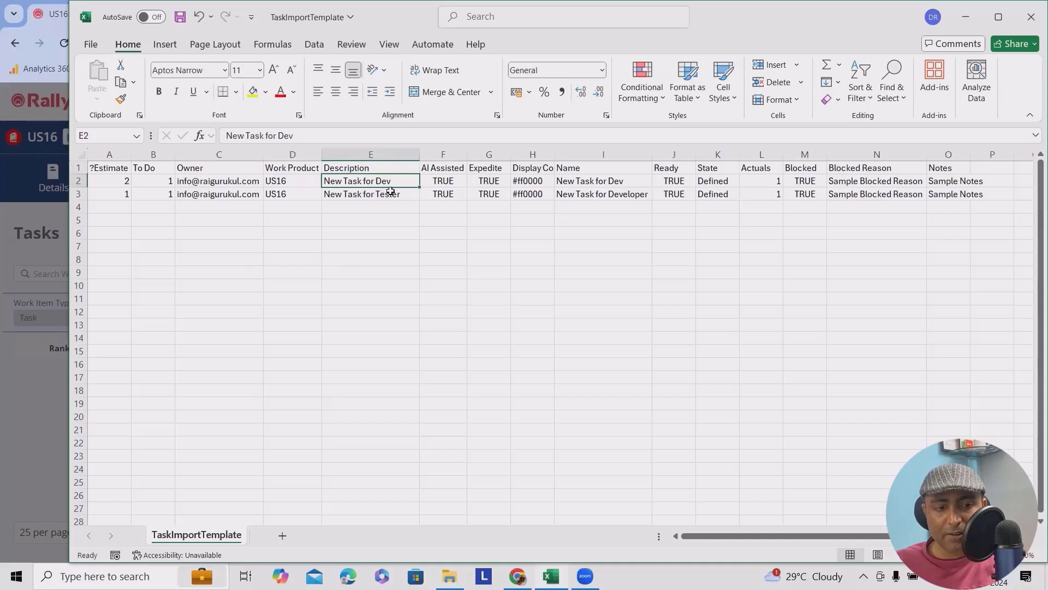
left_click(390, 191)
double_click(402, 193)
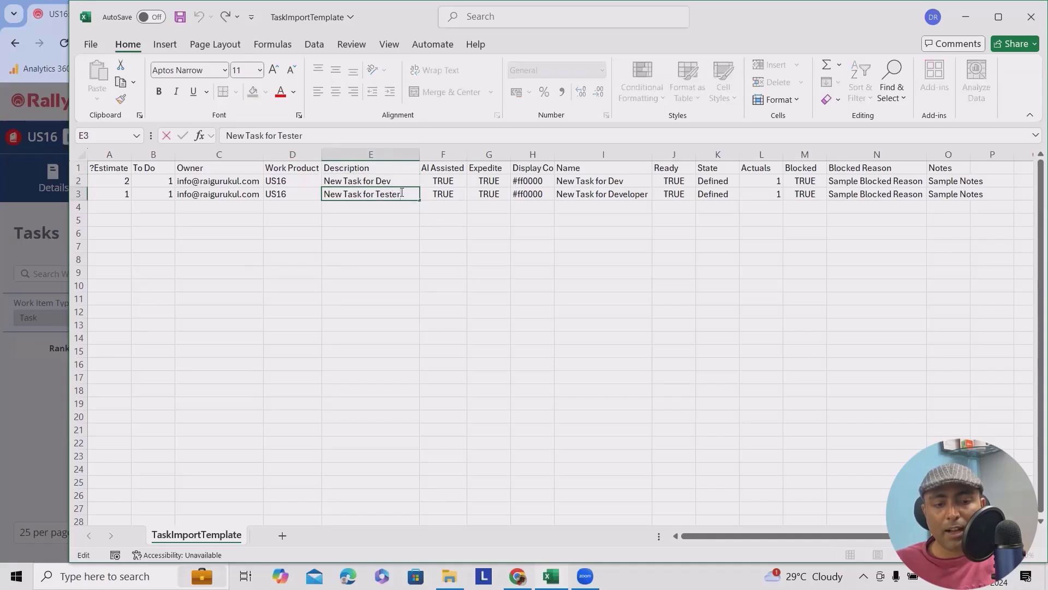
key("BackSpace")
key("BackSpace")
key("BackSpace")
key("BackSpace")
key("BackSpace")
key("BackSpace")
type("QA")
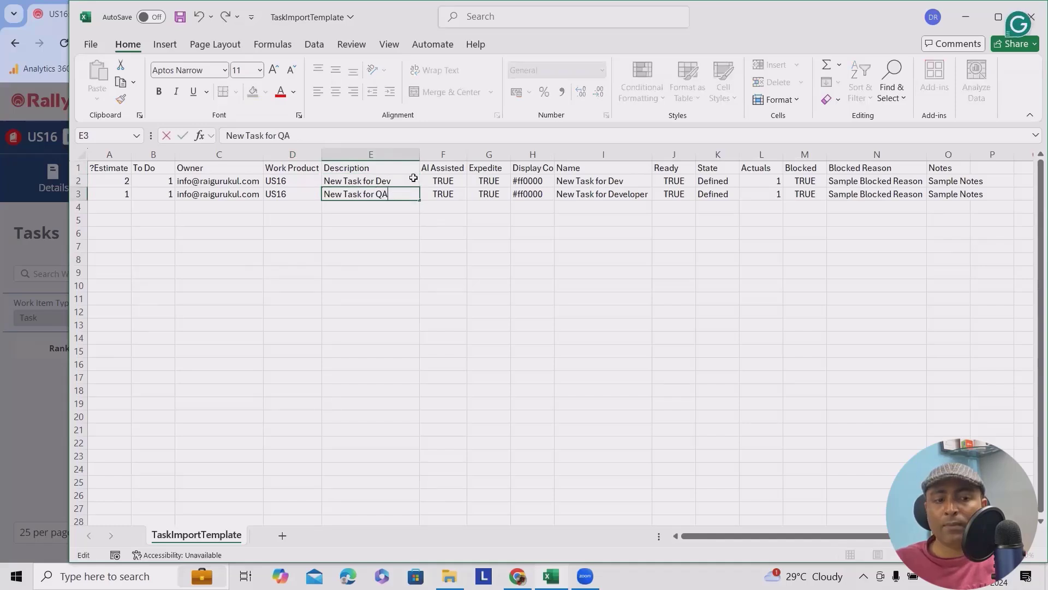
left_click(436, 220)
Step: Review the AI Assisted and Display Color columns, glance at Rally's Import Task Data dialog and close it
left_click(442, 167)
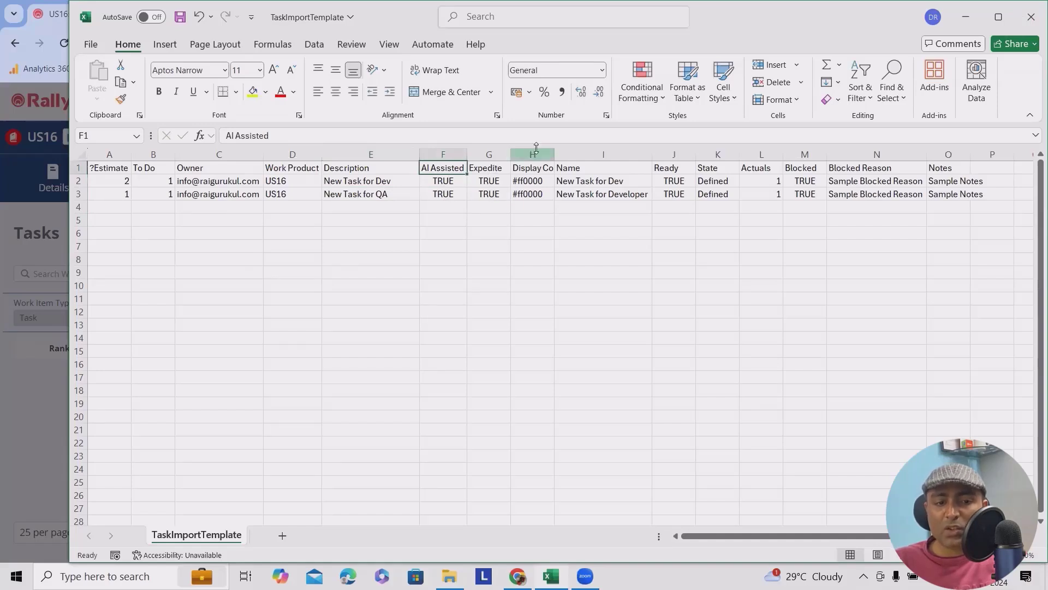
left_click(530, 168)
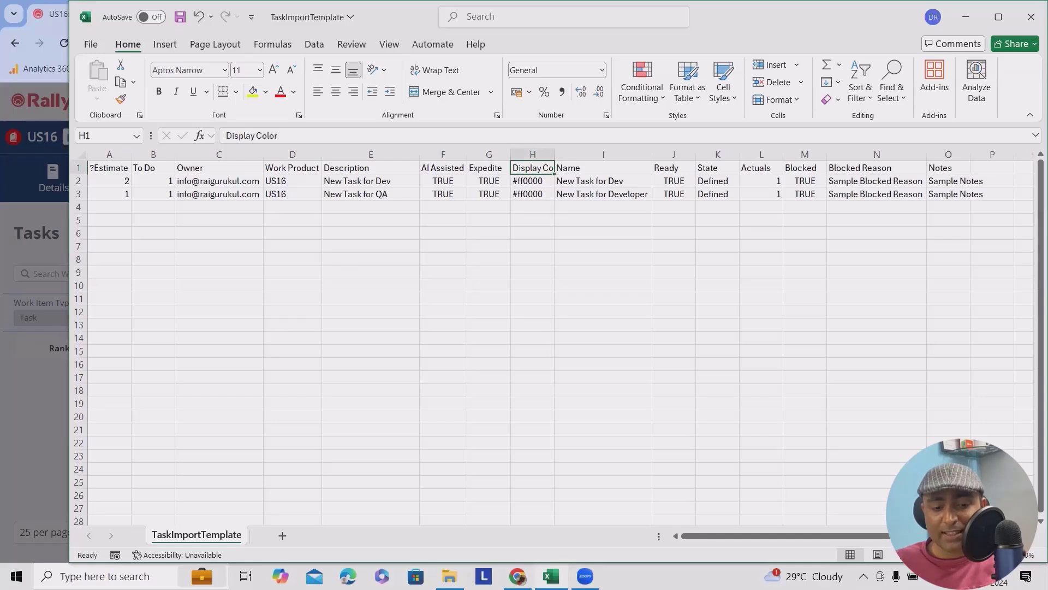
left_click(517, 576)
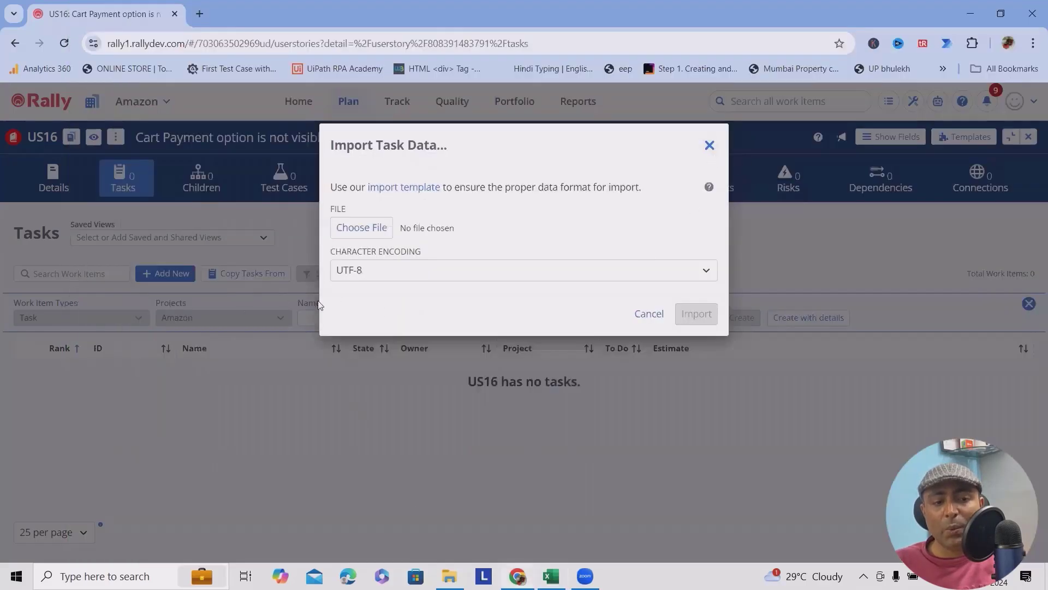
left_click(709, 145)
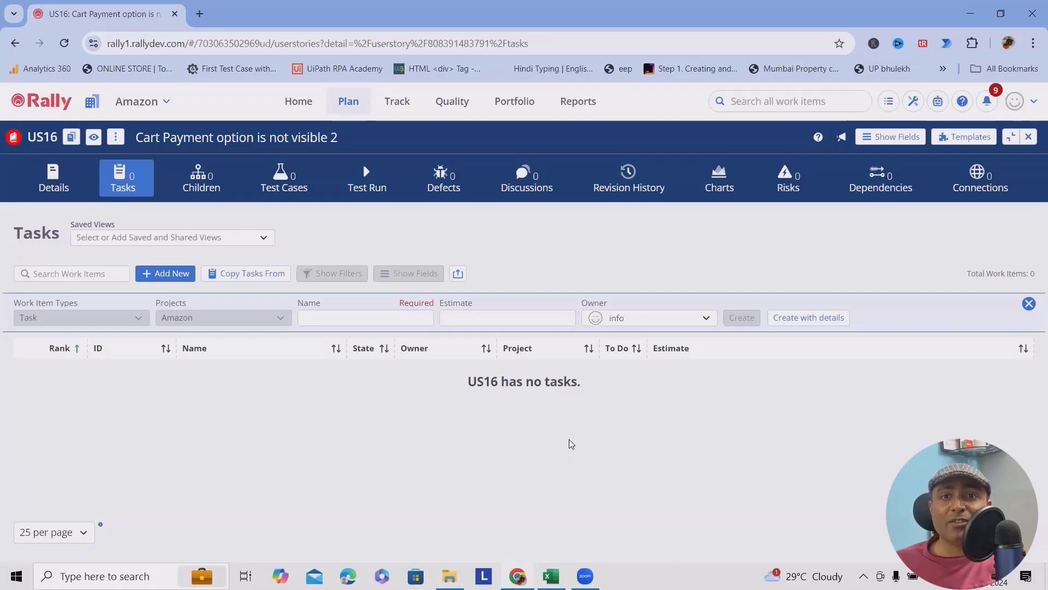
left_click(551, 576)
left_click(599, 169)
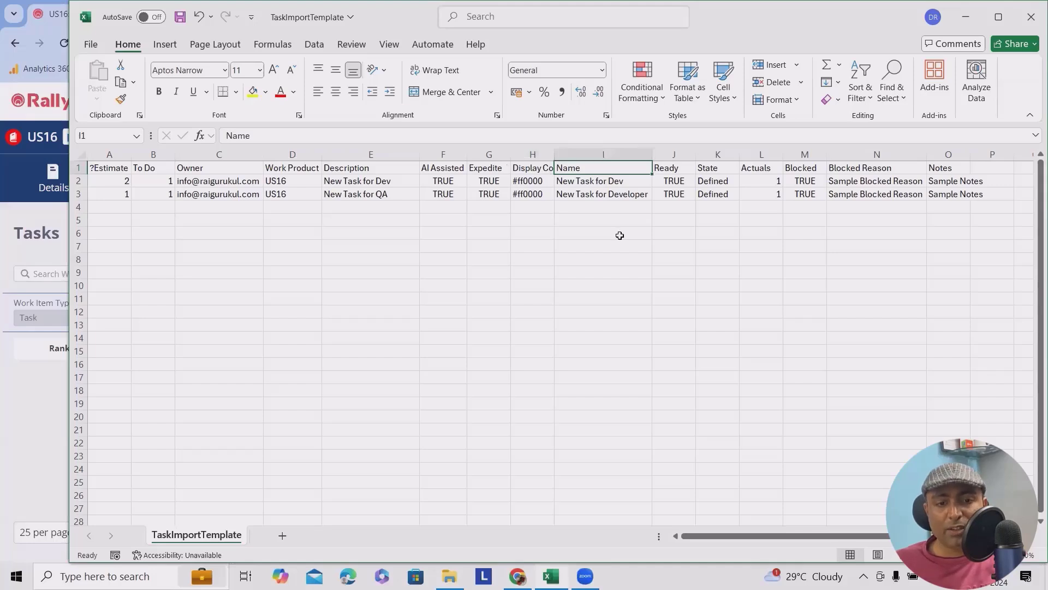
Step: Rename the second task in I3 to 'New Task for QA'
left_click(632, 195)
double_click(648, 195)
left_click_drag(650, 195, 609, 195)
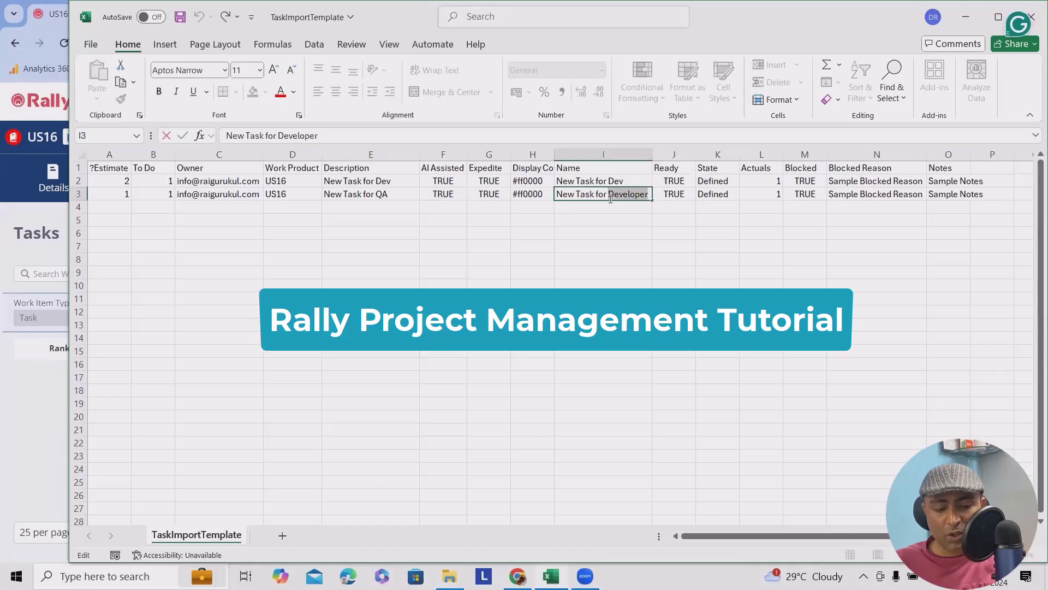
type("QA")
left_click(628, 259)
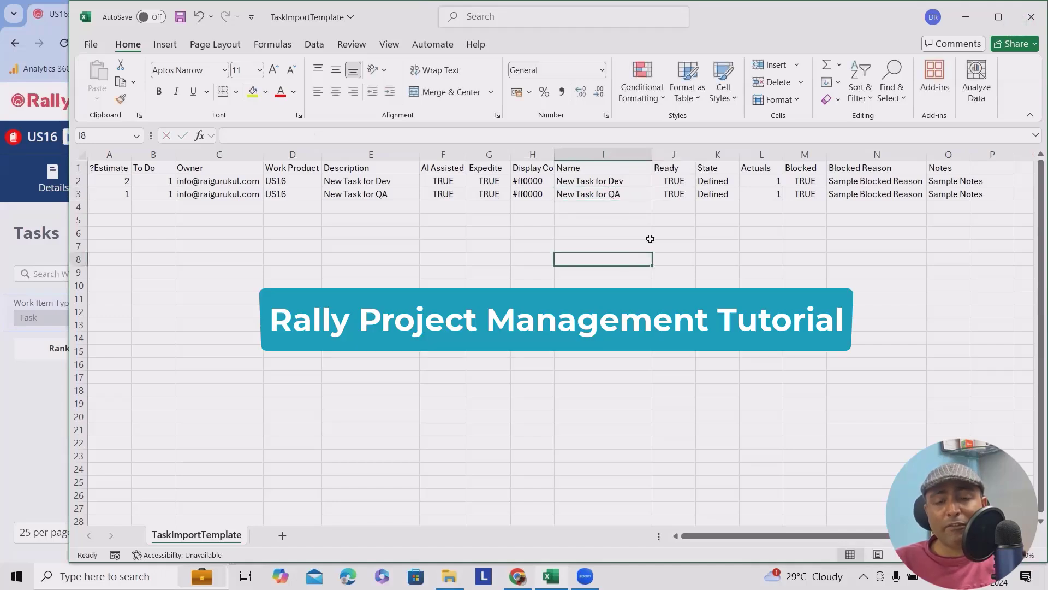
Step: Review the Ready, State, Actuals and Blocked columns, then select the QA task's row
left_click(677, 172)
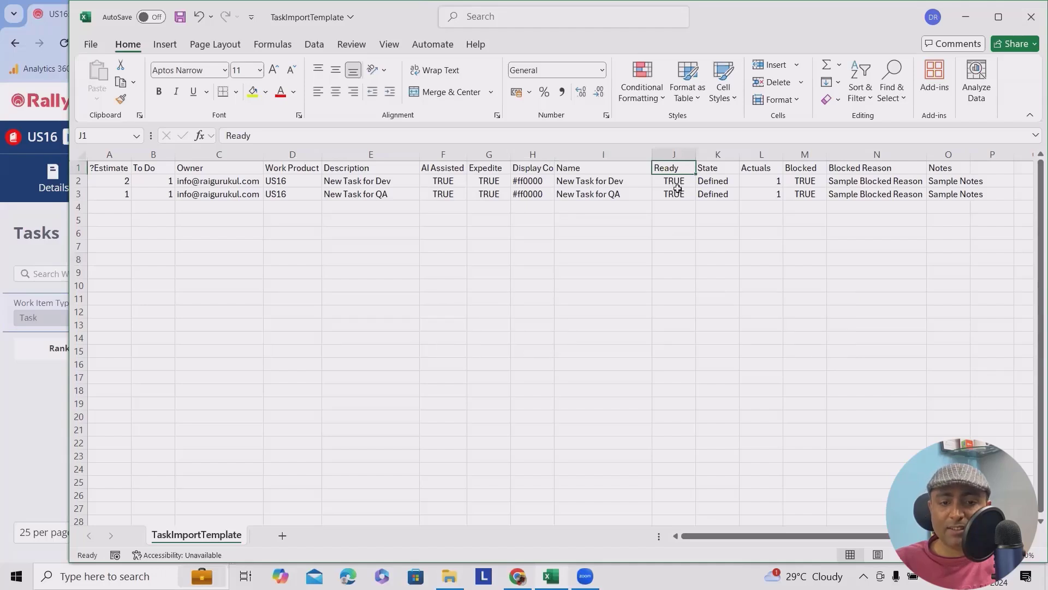
left_click(718, 171)
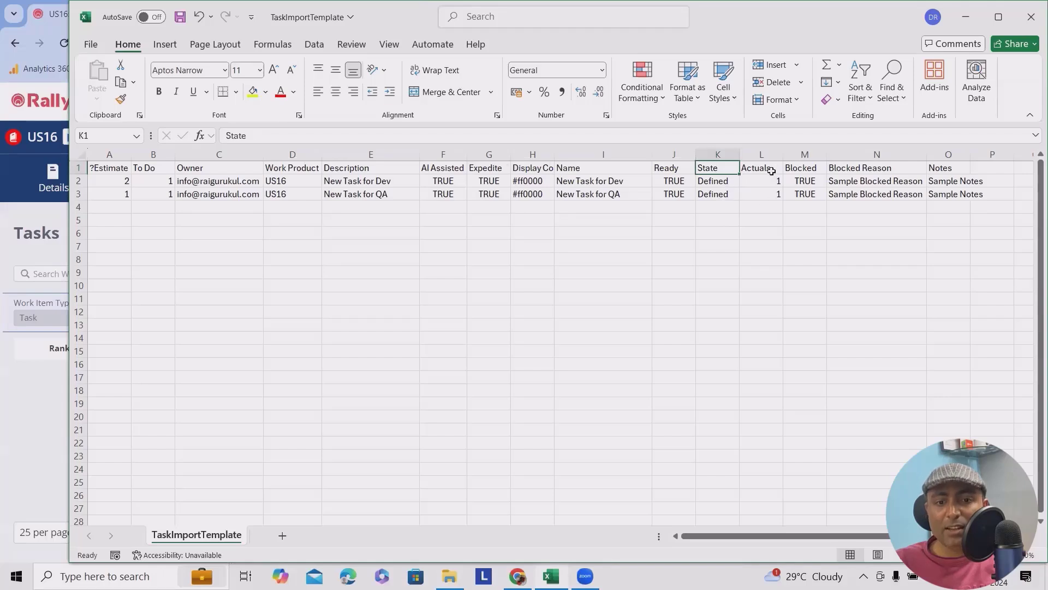
left_click(773, 170)
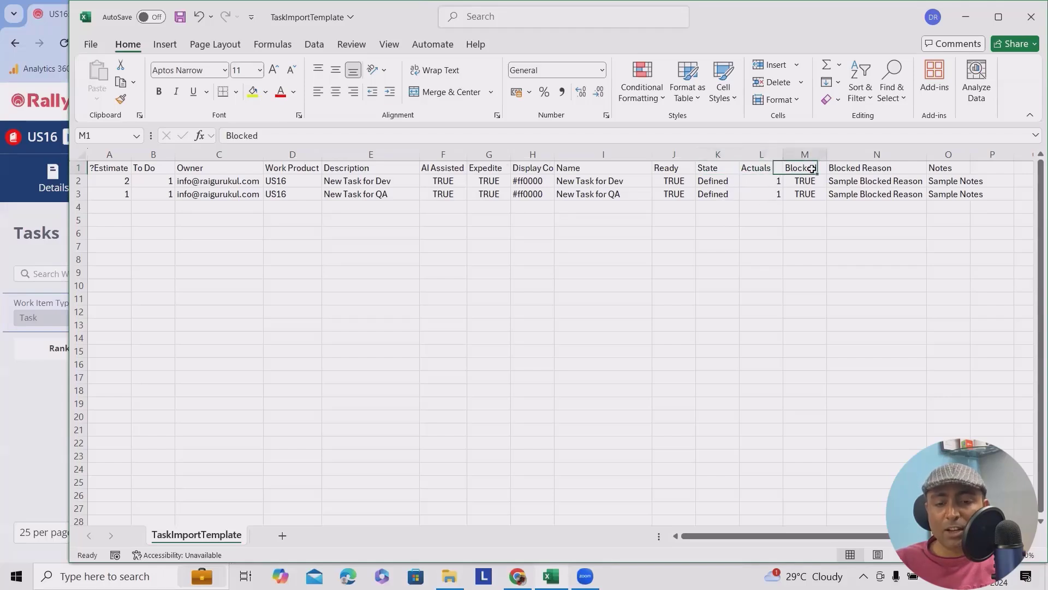
left_click(808, 170)
left_click_drag(812, 182, 812, 193)
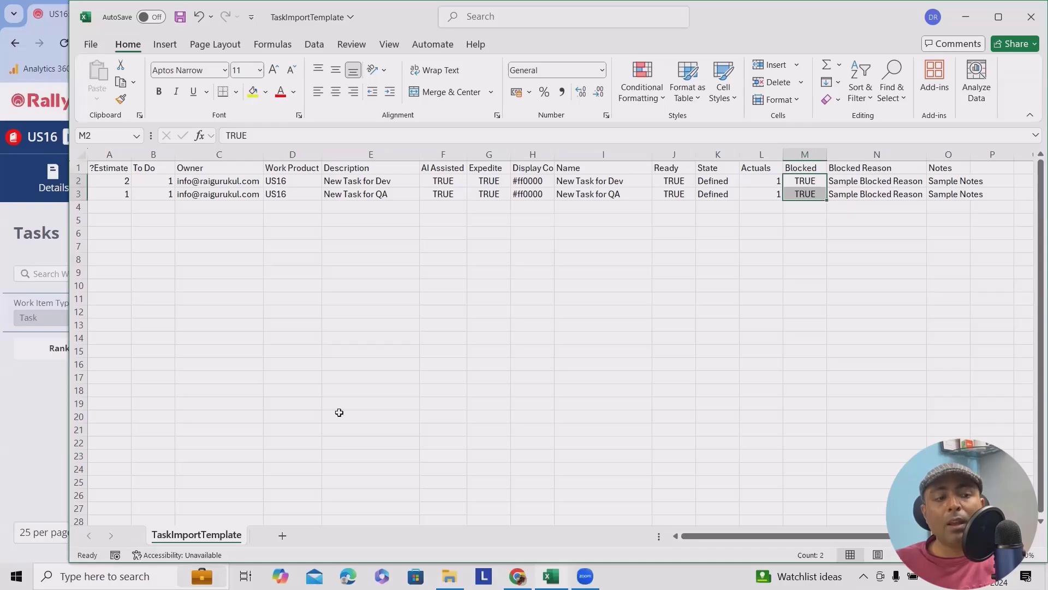
left_click_drag(110, 194, 962, 191)
Step: Copy the QA row into row 4 and change its description and name to the UAT task
key("ctrl+c")
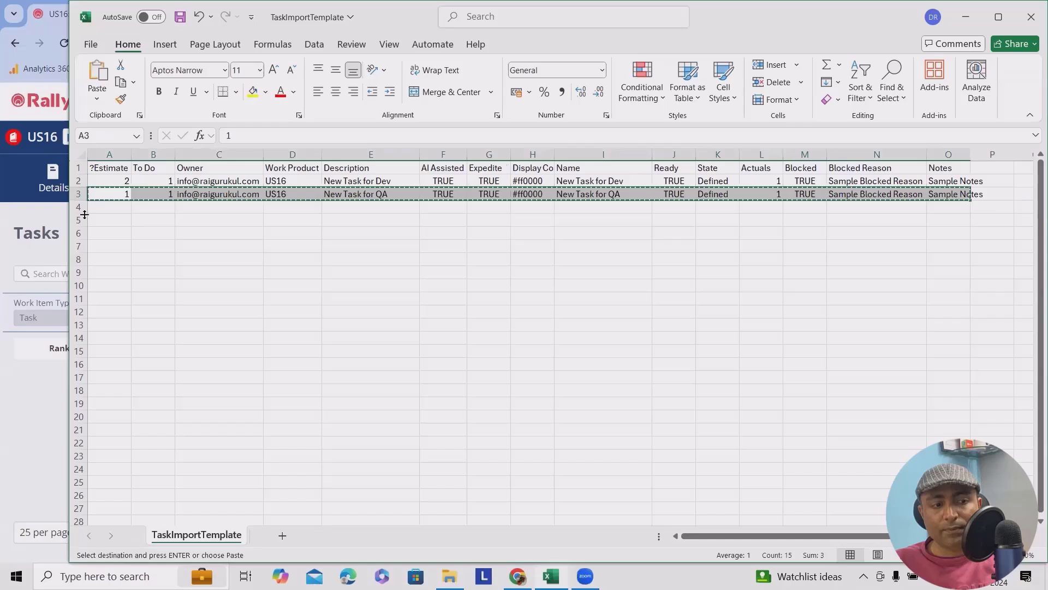
left_click(108, 207)
key("ctrl+v")
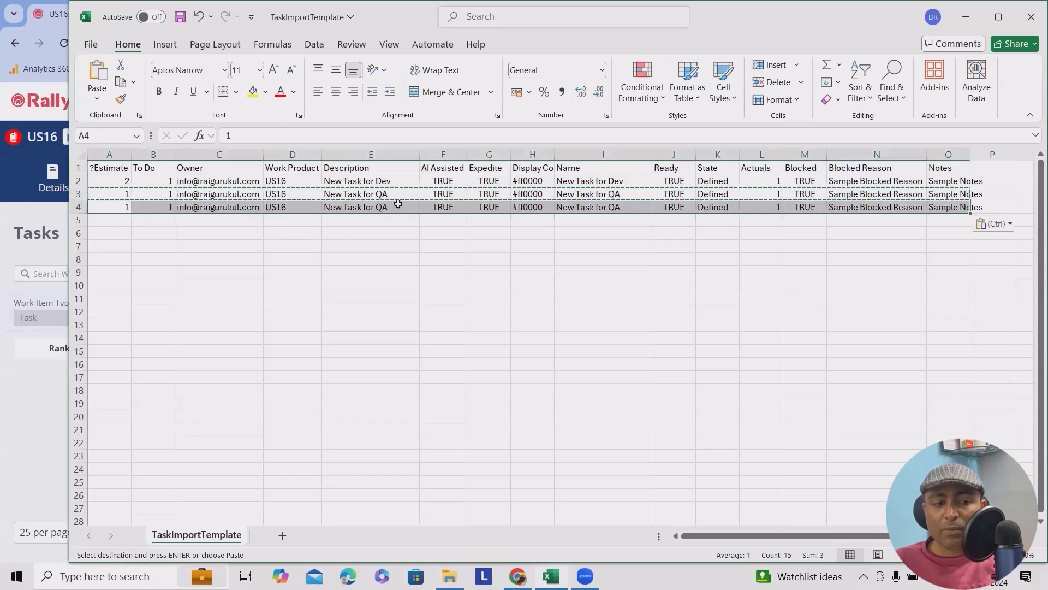
double_click(397, 207)
key("BackSpace")
key("BackSpace")
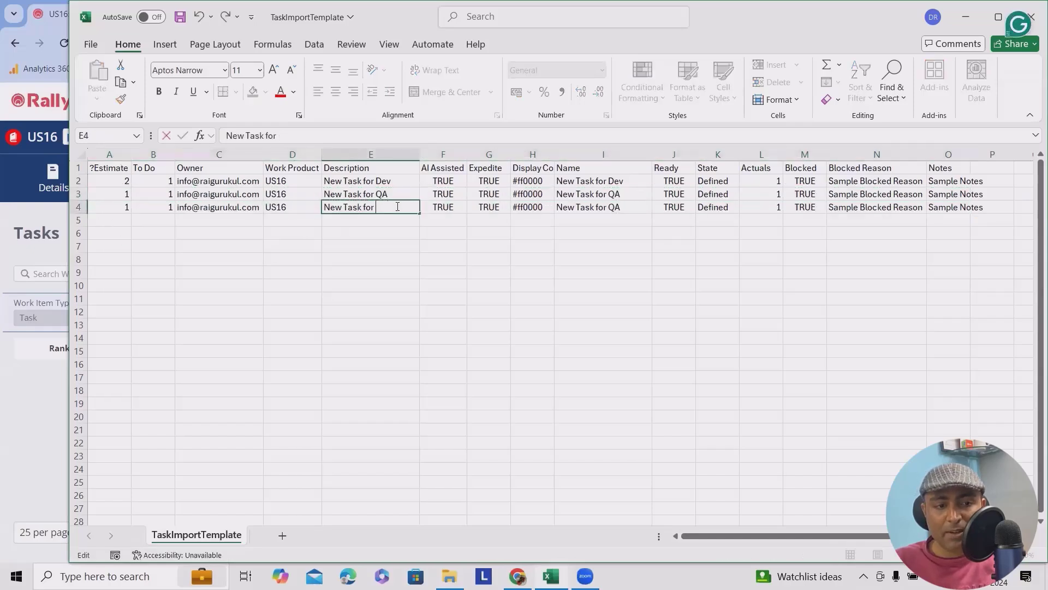
type("UAT")
double_click(625, 209)
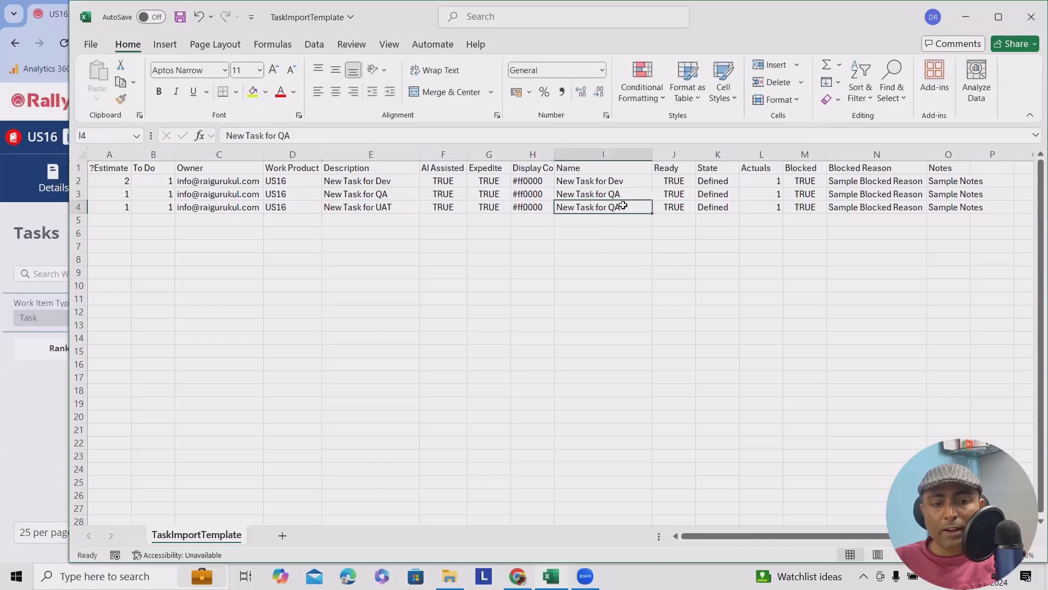
key("BackSpace")
key("BackSpace")
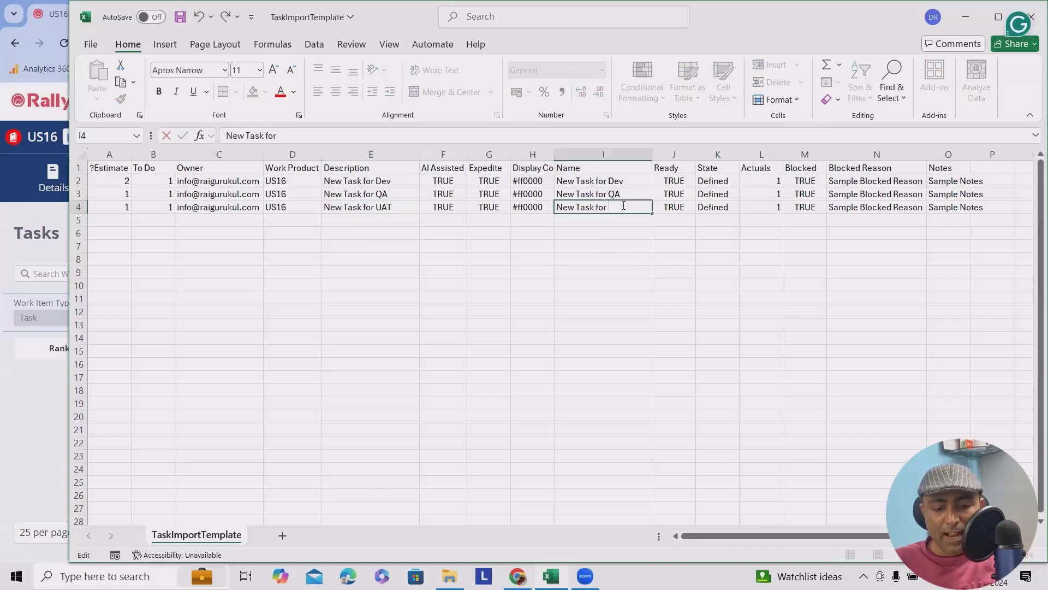
type("UAT")
key("Tab")
Step: Paste a copy into row 5 and change its description and name to Deployment
left_click(114, 219)
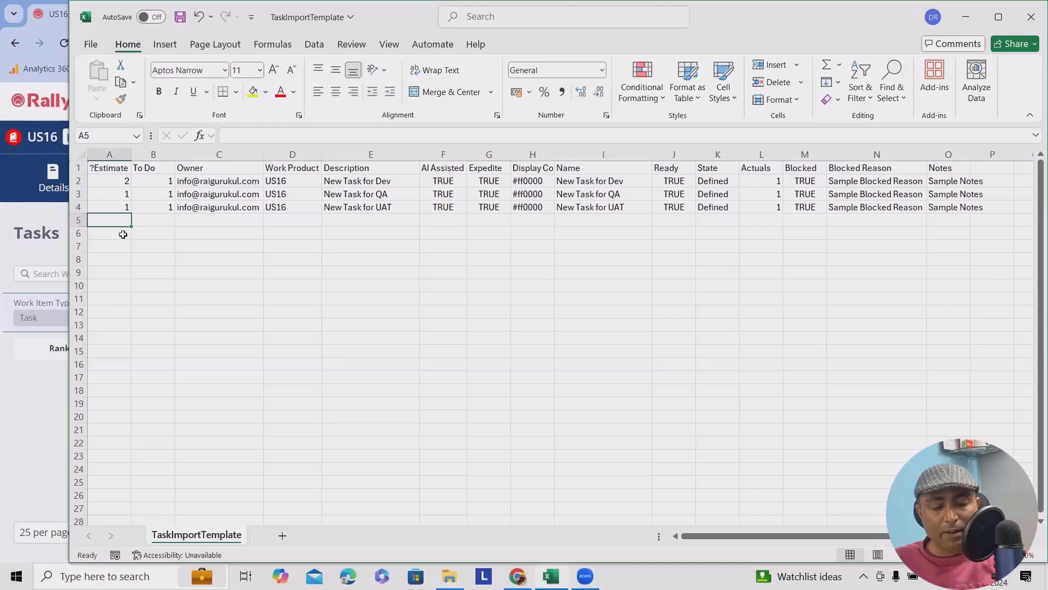
key("ctrl+v")
double_click(389, 220)
key("BackSpace")
key("BackSpace")
key("BackSpace")
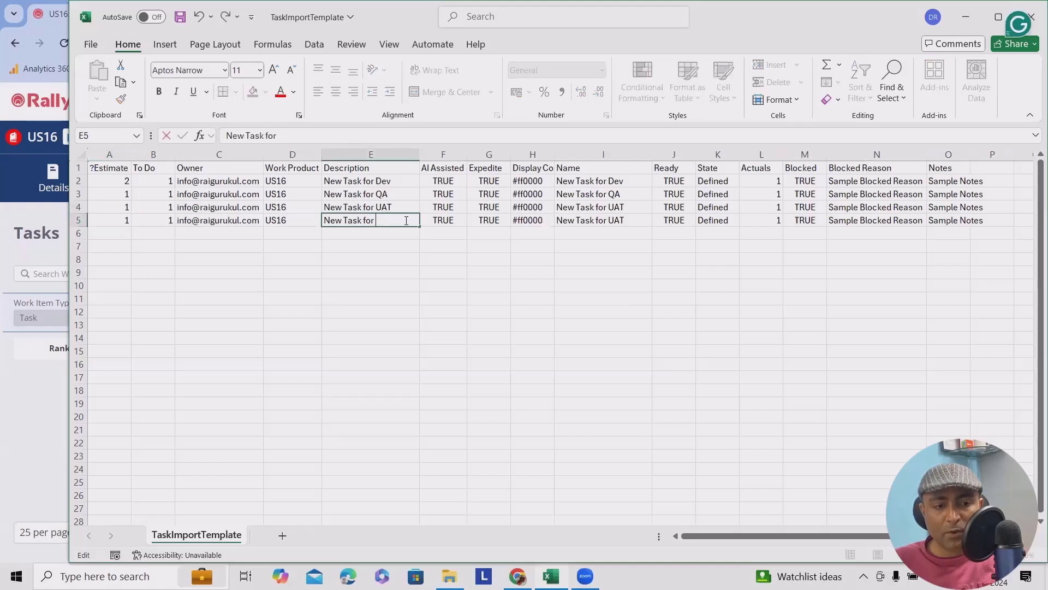
type("Deploment")
left_click(631, 220)
double_click(634, 219)
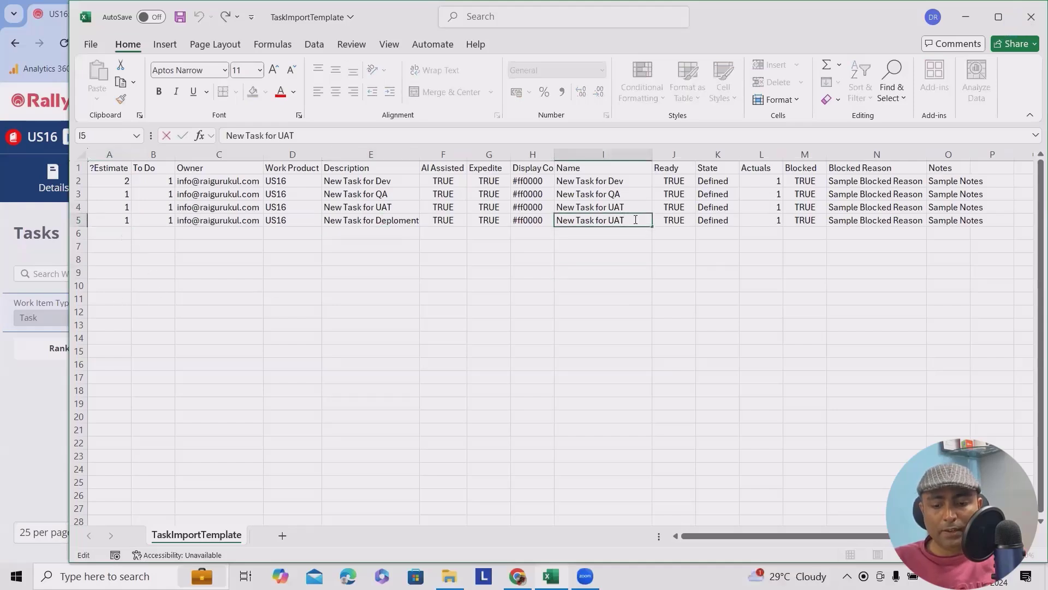
key("BackSpace")
key("BackSpace")
key("BackSpace")
type("Deployment")
left_click(532, 483)
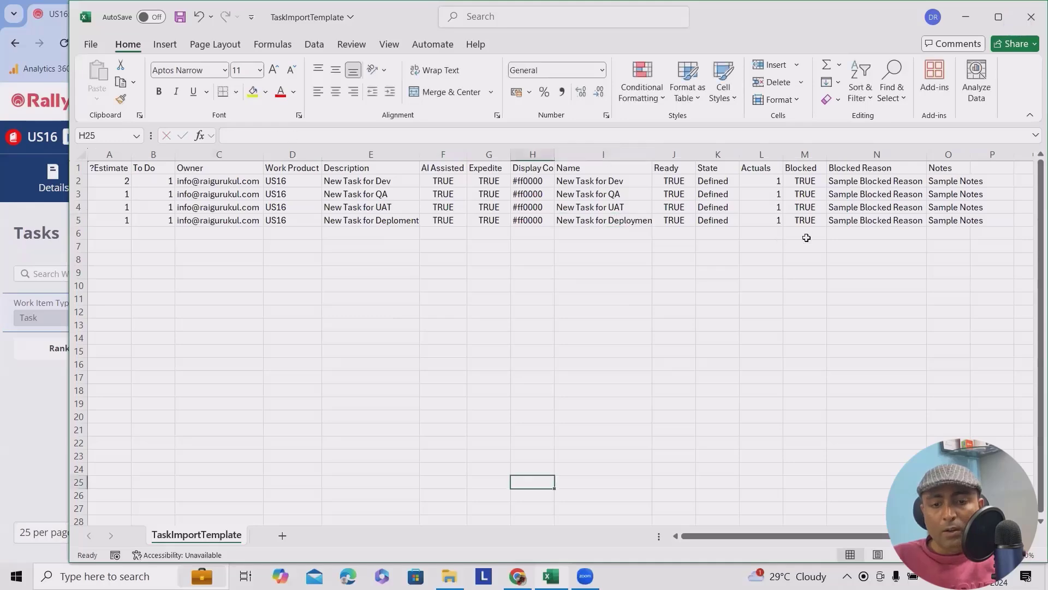
Step: Save and close the edited template, then open Rally's Import Task dialog for US16
left_click(179, 17)
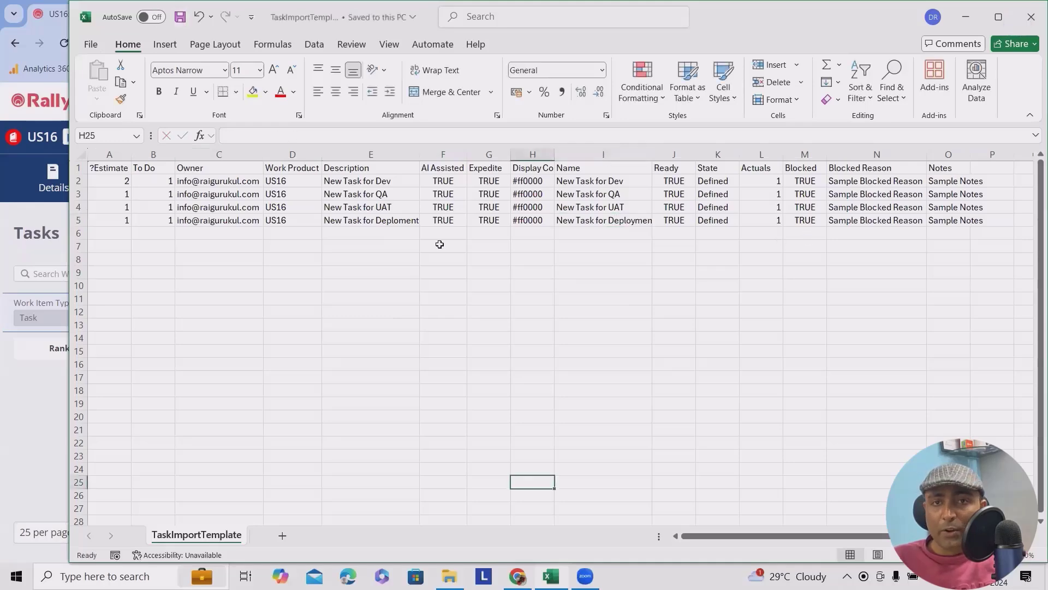
left_click(1030, 24)
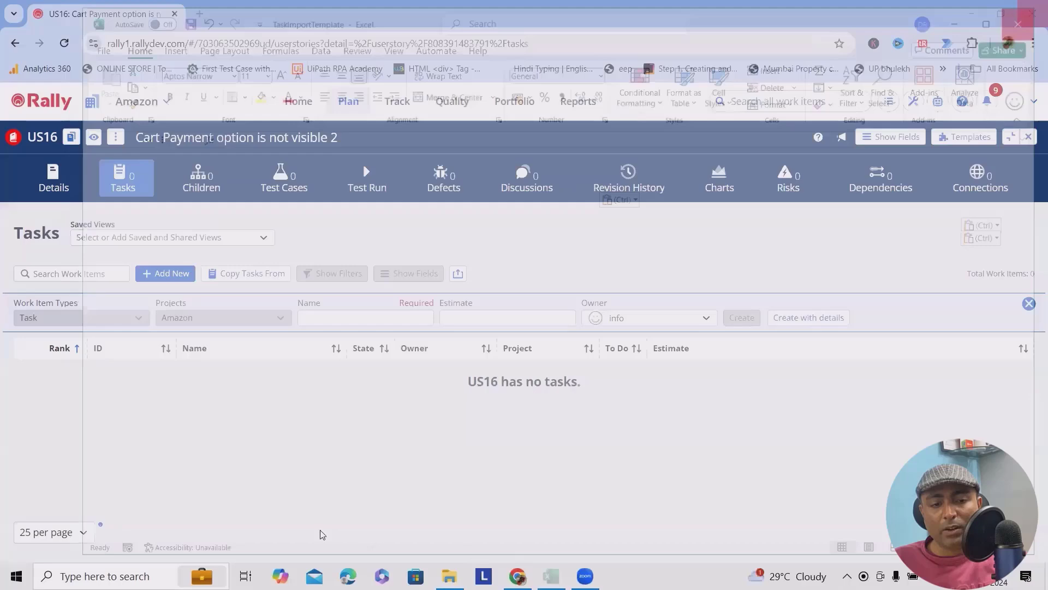
left_click(458, 273)
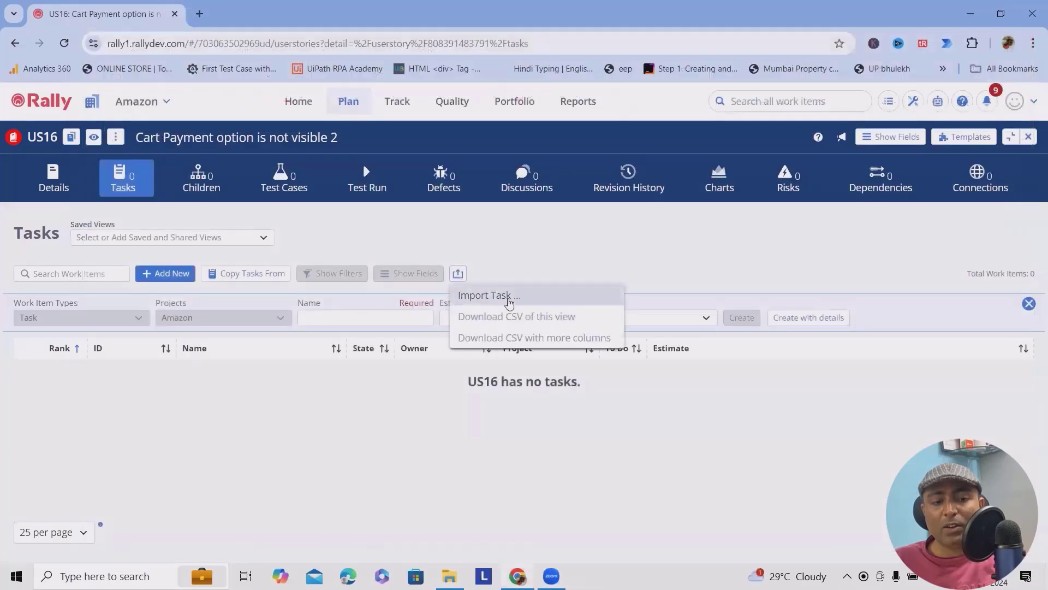
left_click(509, 301)
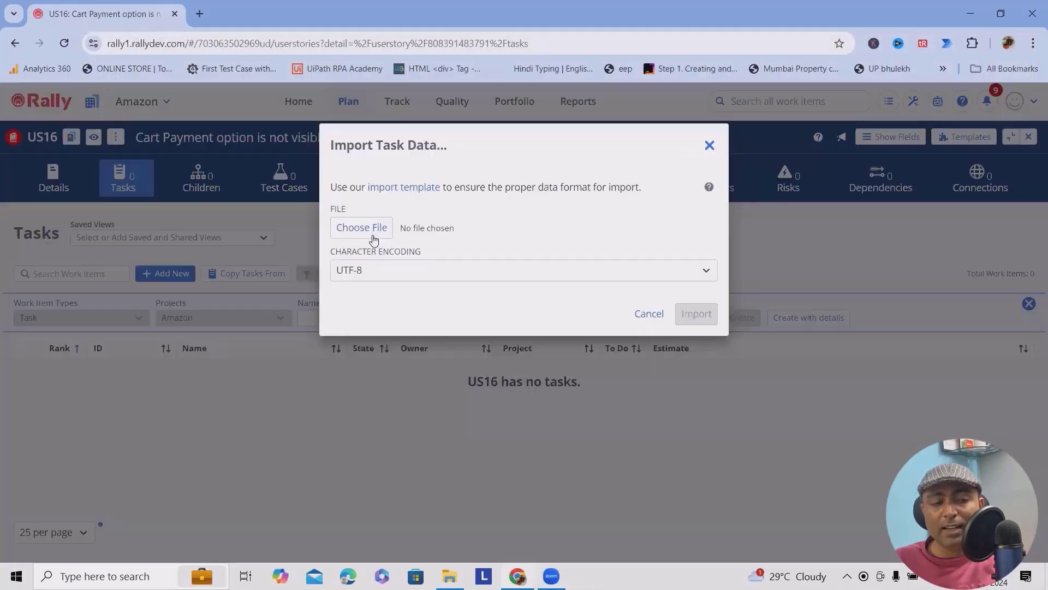
Step: Import TaskImportTemplate.csv, creating tasks TA10–TA13, then reopen the file in Excel
left_click(373, 219)
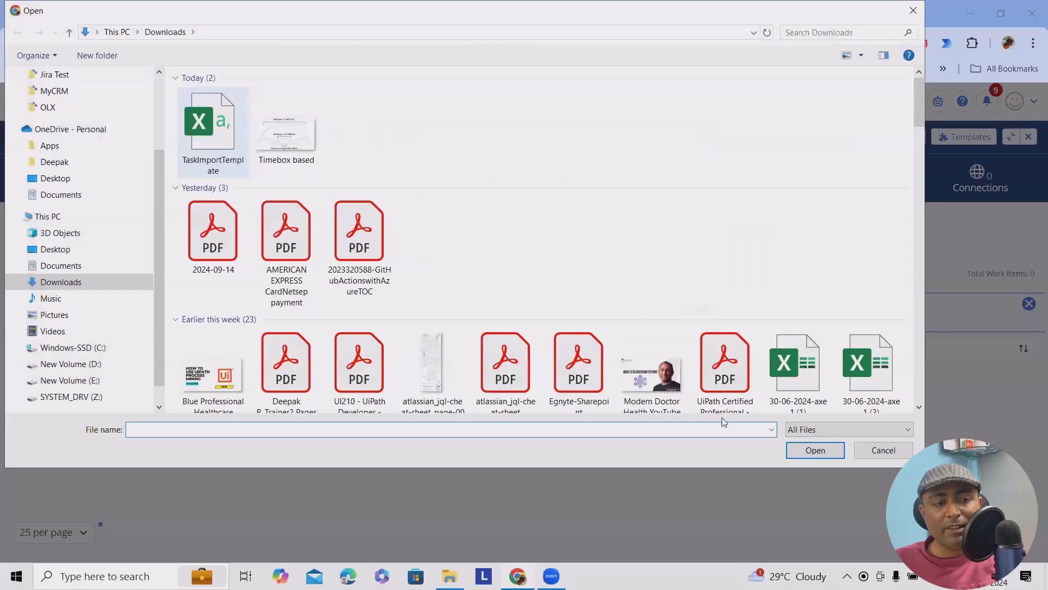
left_click(815, 449)
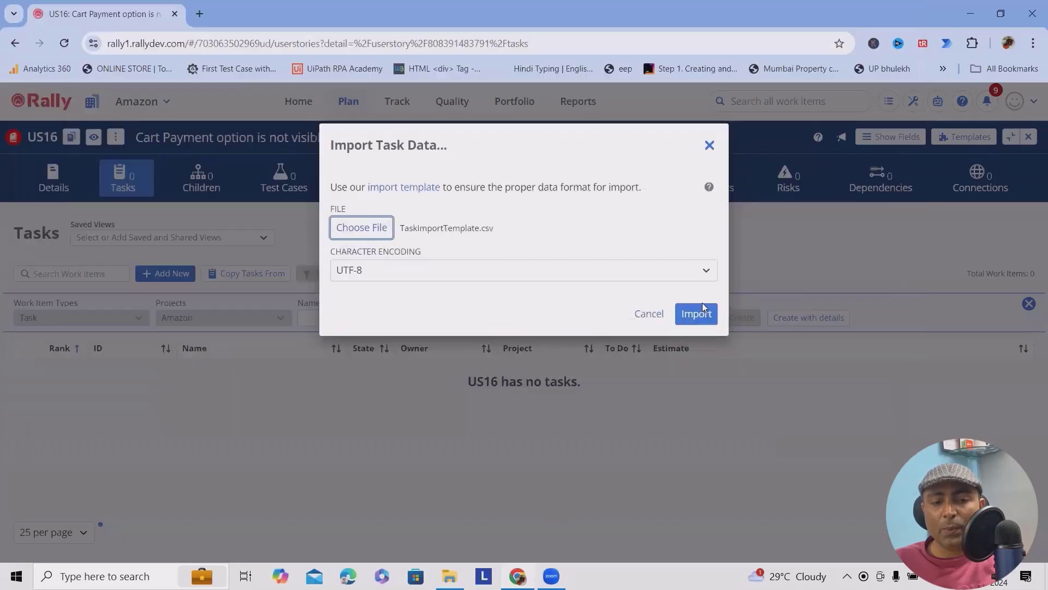
left_click(702, 309)
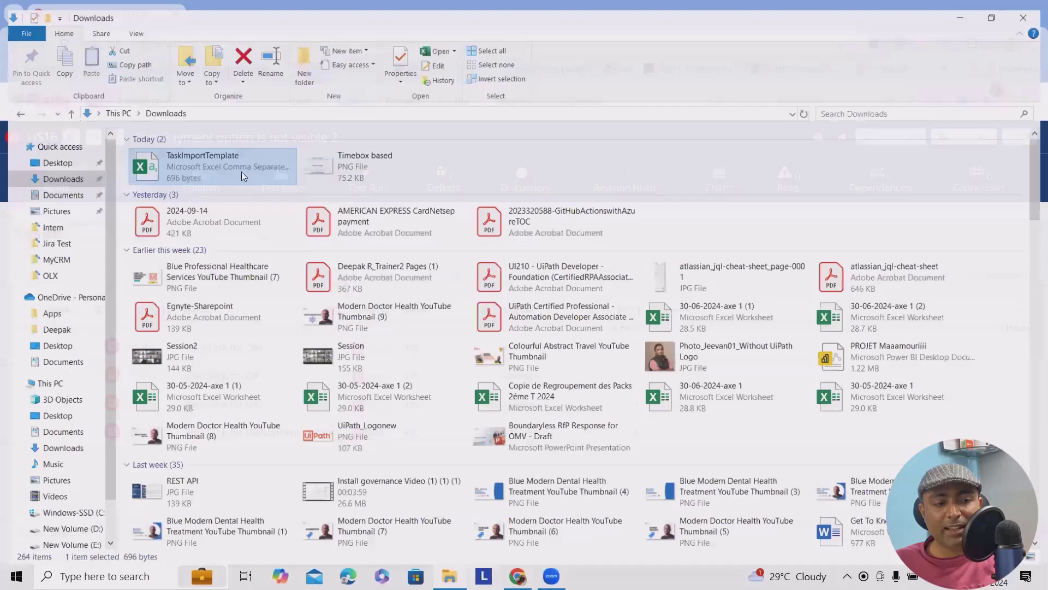
double_click(241, 171)
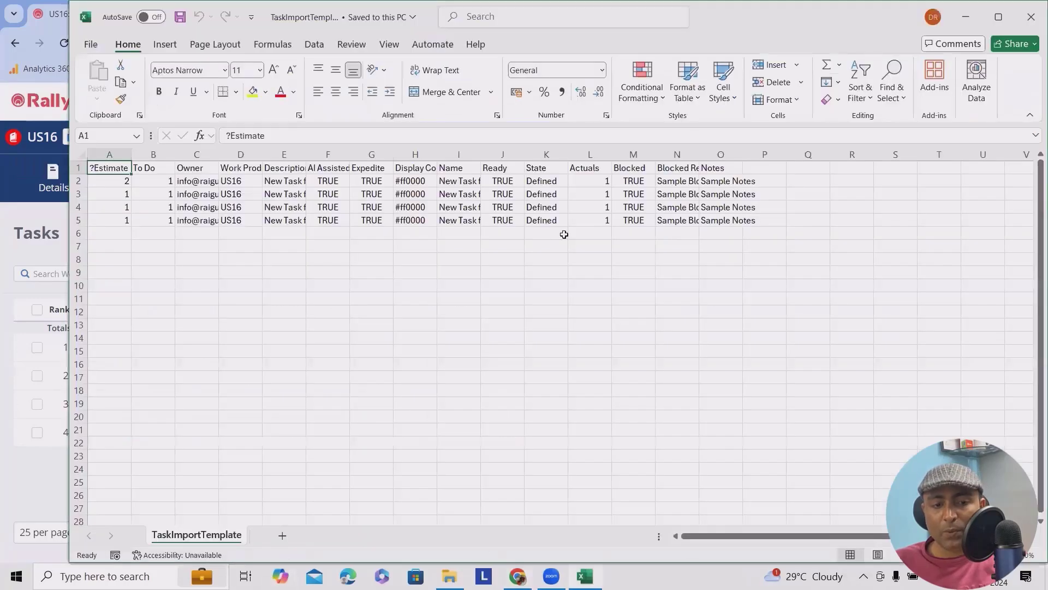
Step: Maximize the TaskImportTemplate spreadsheet and select the four task names in I2:I5
left_click(585, 575)
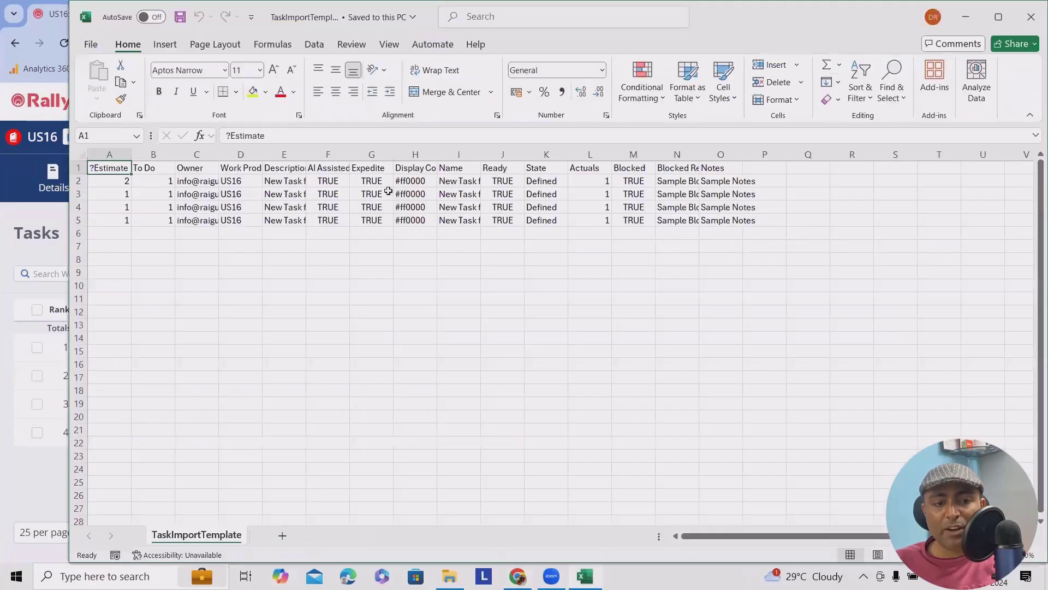
left_click(998, 17)
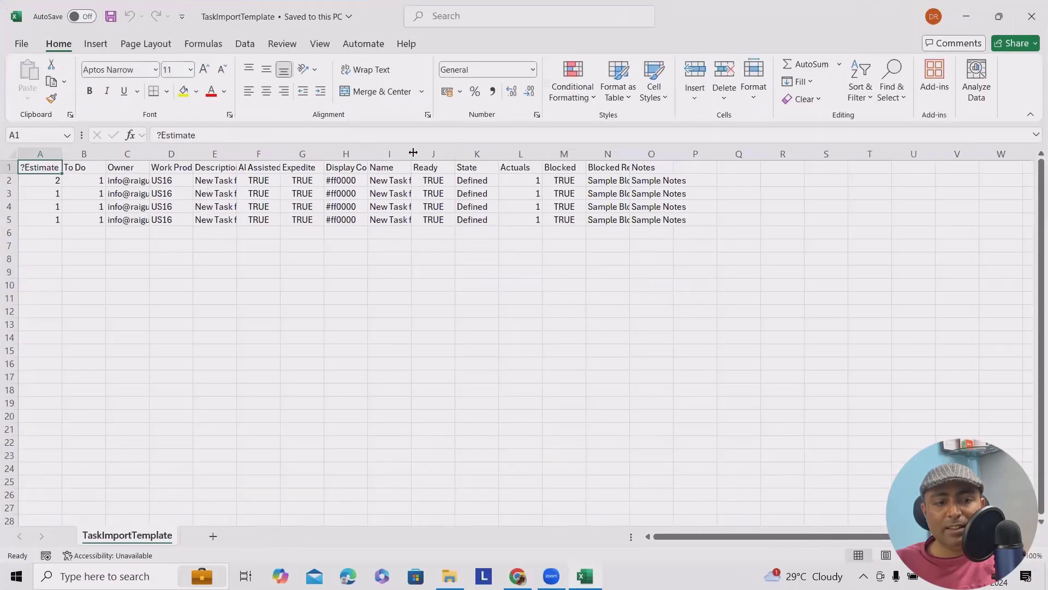
double_click(412, 151)
left_click_drag(422, 183, 419, 220)
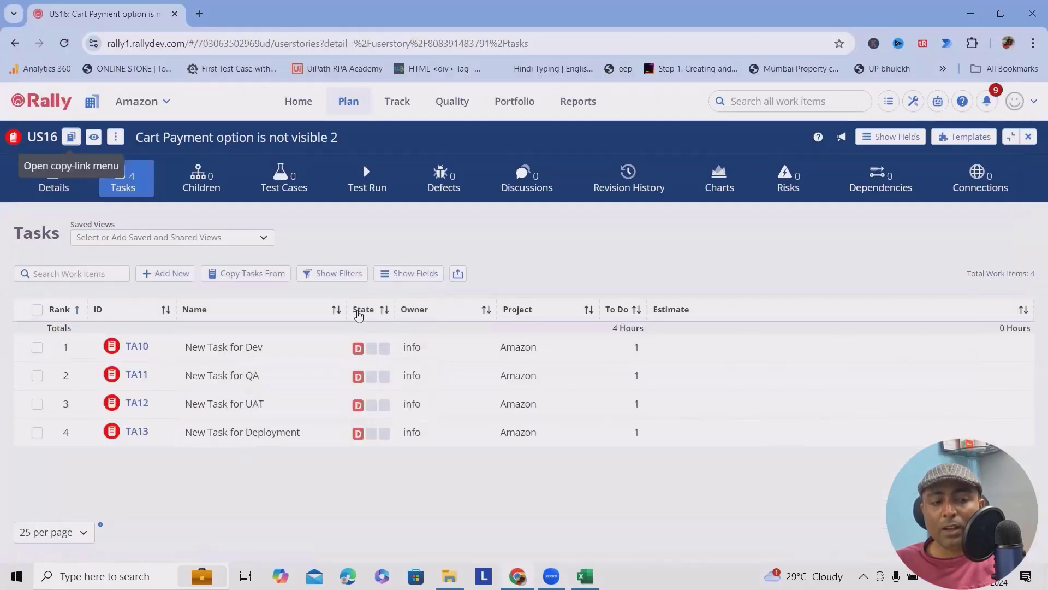
Step: Cycle TA10's state through Completed and In-Progress back to Defined
left_click(385, 348)
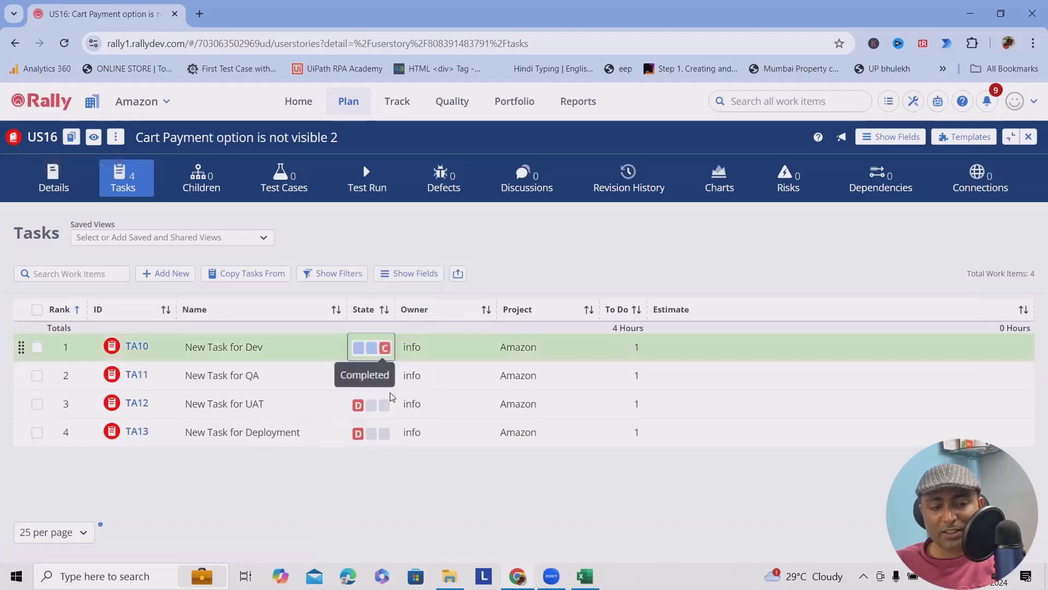
left_click(366, 349)
left_click(359, 349)
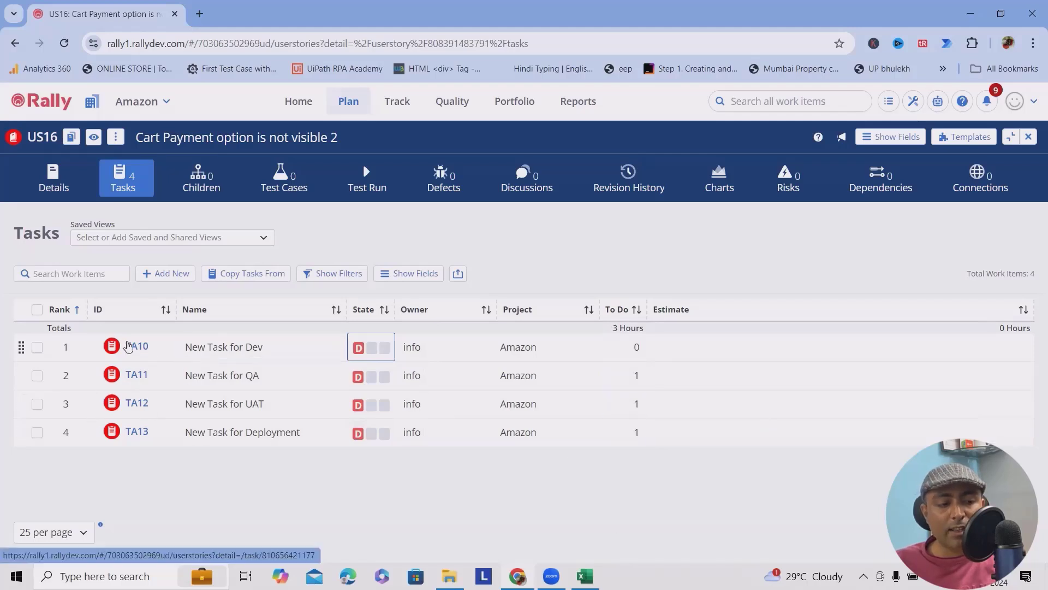
Step: Open task TA10 and compare it with the template's Sample Blocked Reason column
left_click(134, 345)
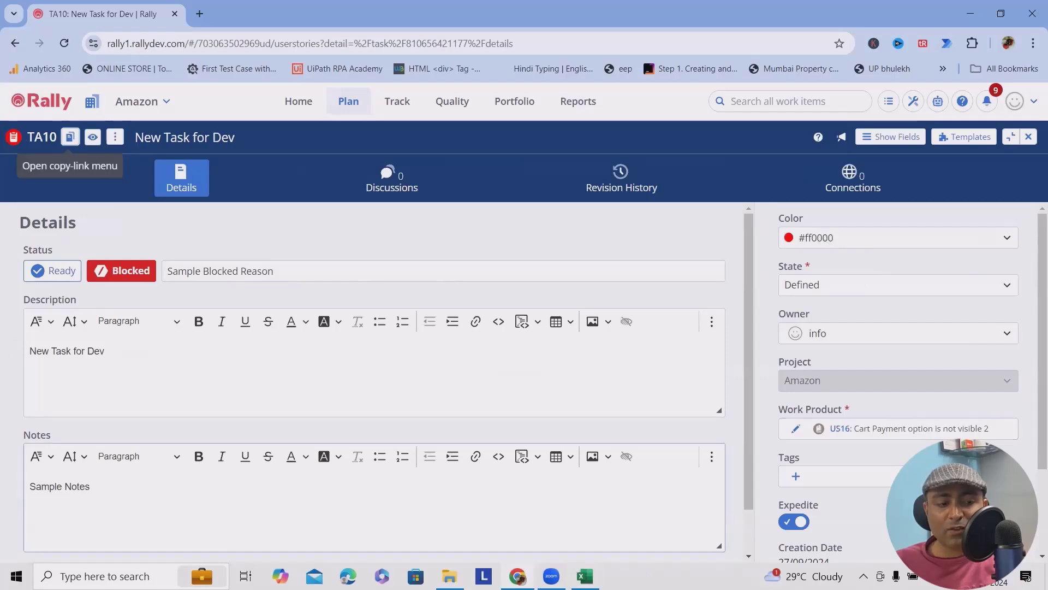
left_click(583, 574)
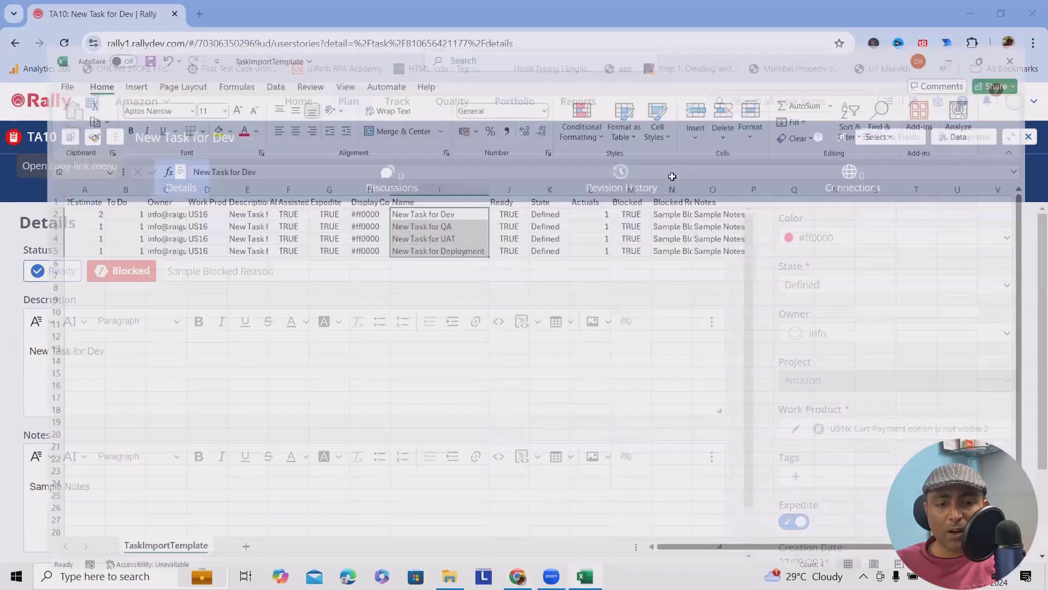
left_click(672, 214)
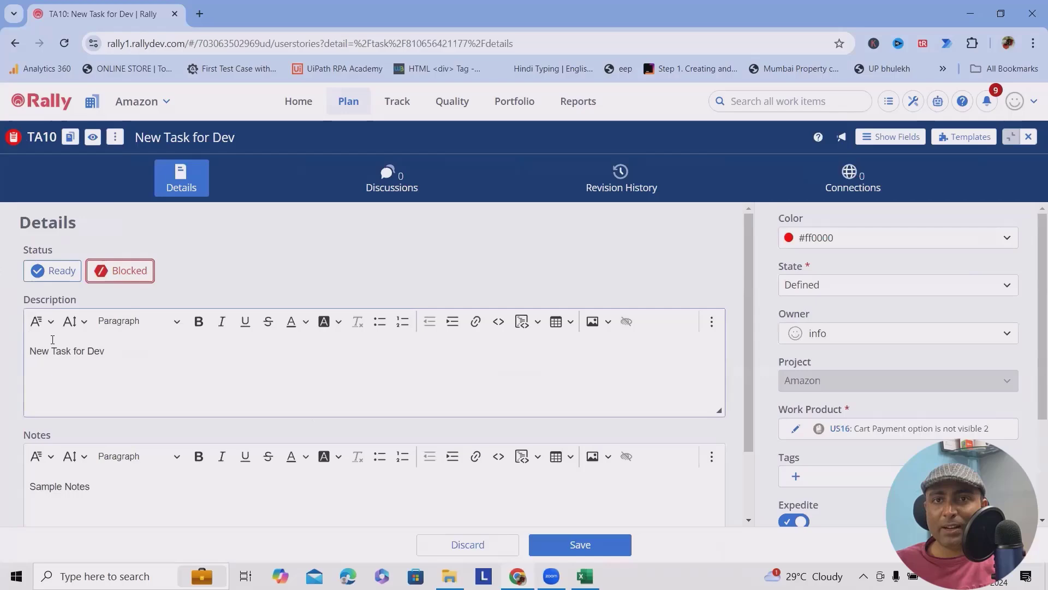
left_click(668, 169)
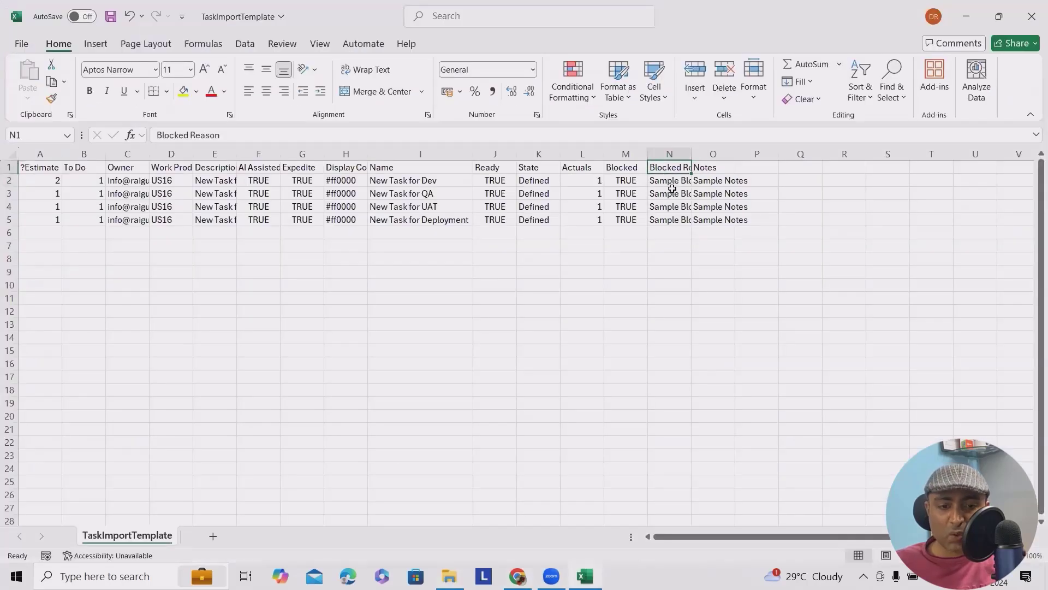
left_click(672, 190)
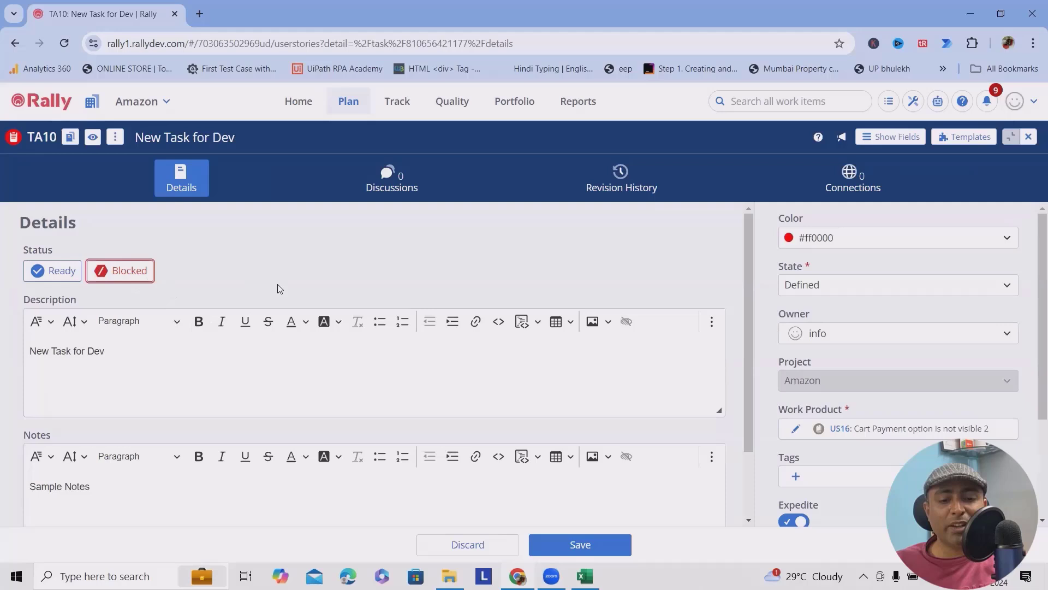
Step: Scroll through TA10's description and details
left_click(238, 399)
scroll(238, 399, "down", 2)
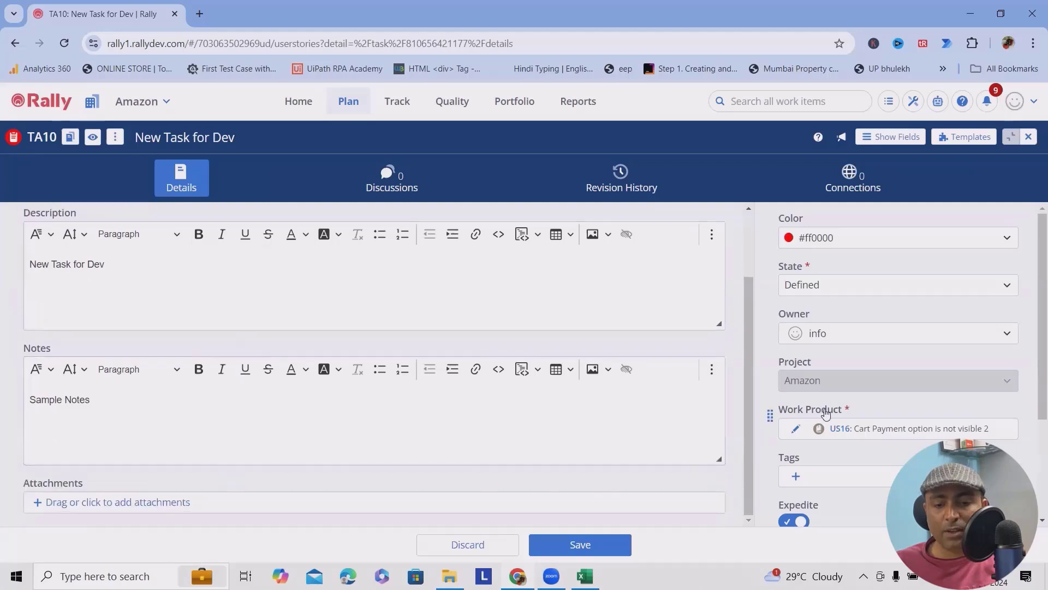
scroll(837, 417, "down", 3)
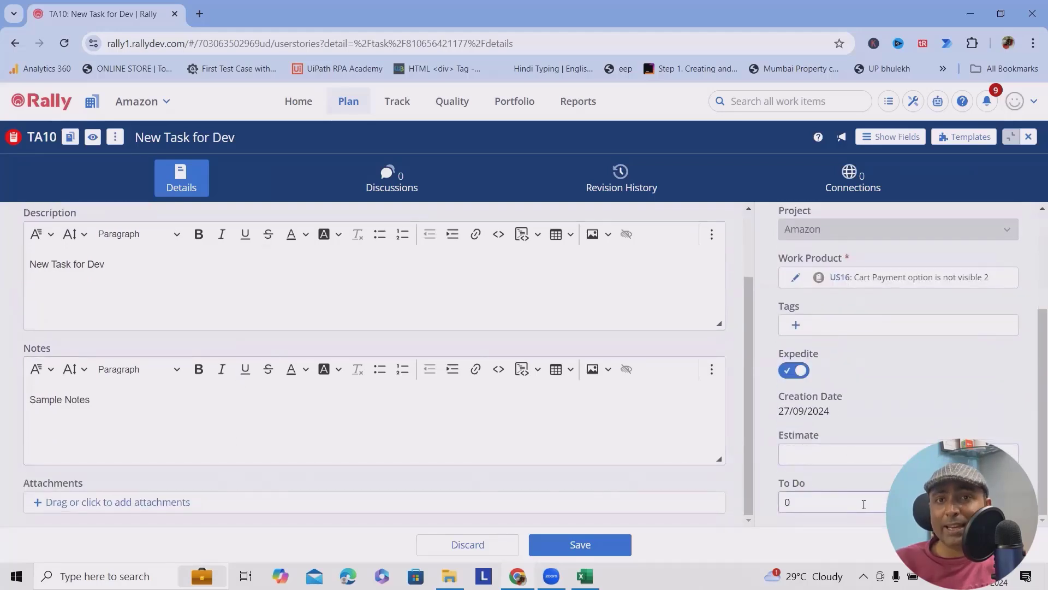